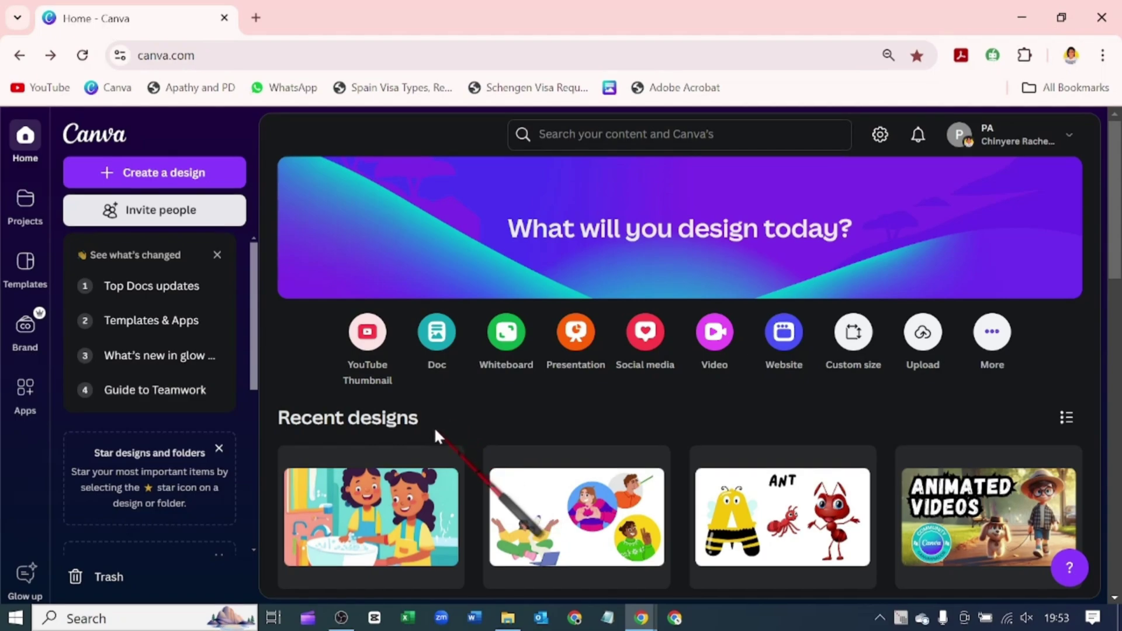
Create a blank 1080p video and search Elements for 'Cartoon person'.
{"action": "left_click", "coordinate": [708, 336]}
{"action": "left_click", "coordinate": [412, 236]}
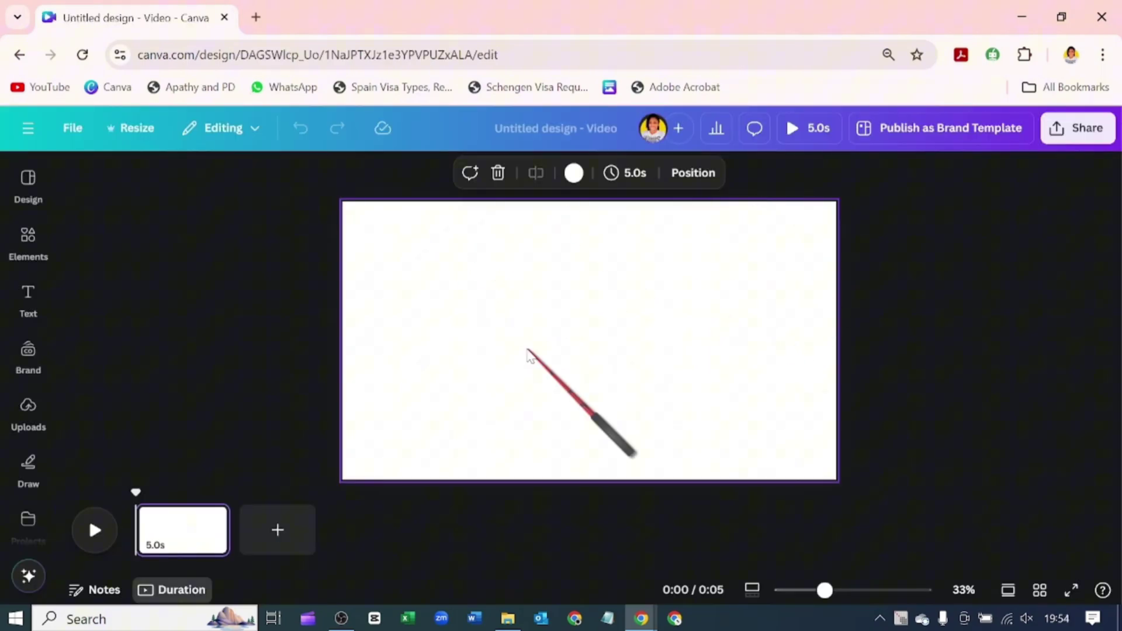
{"action": "left_click", "coordinate": [23, 257]}
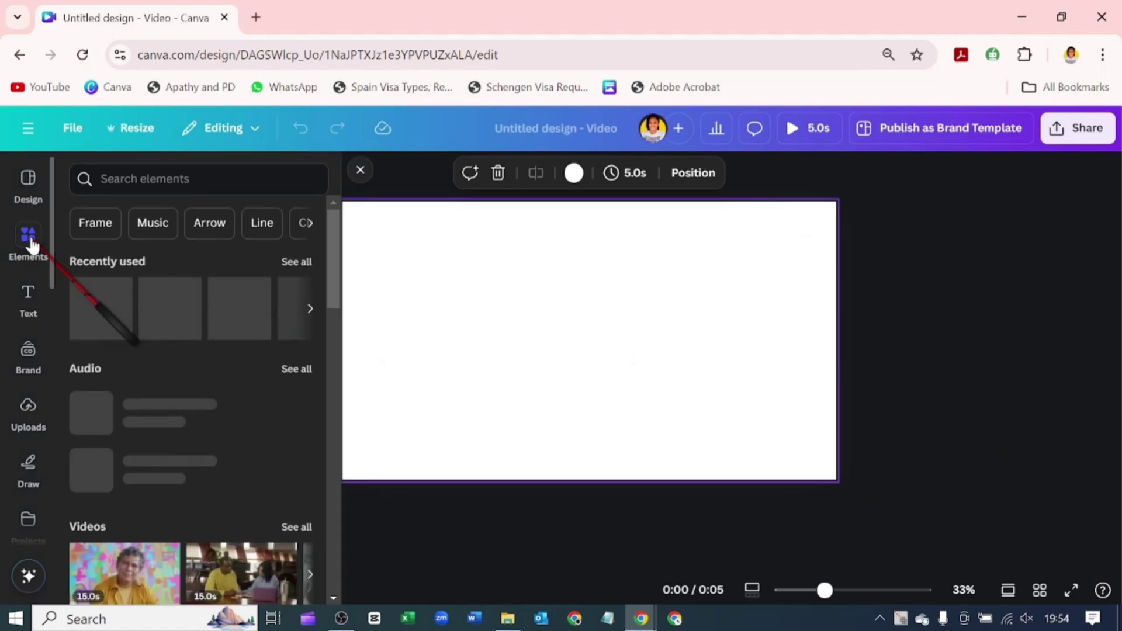
{"action": "left_click", "coordinate": [193, 179]}
{"action": "type", "text": "ca"}
{"action": "left_click", "coordinate": [166, 250]}
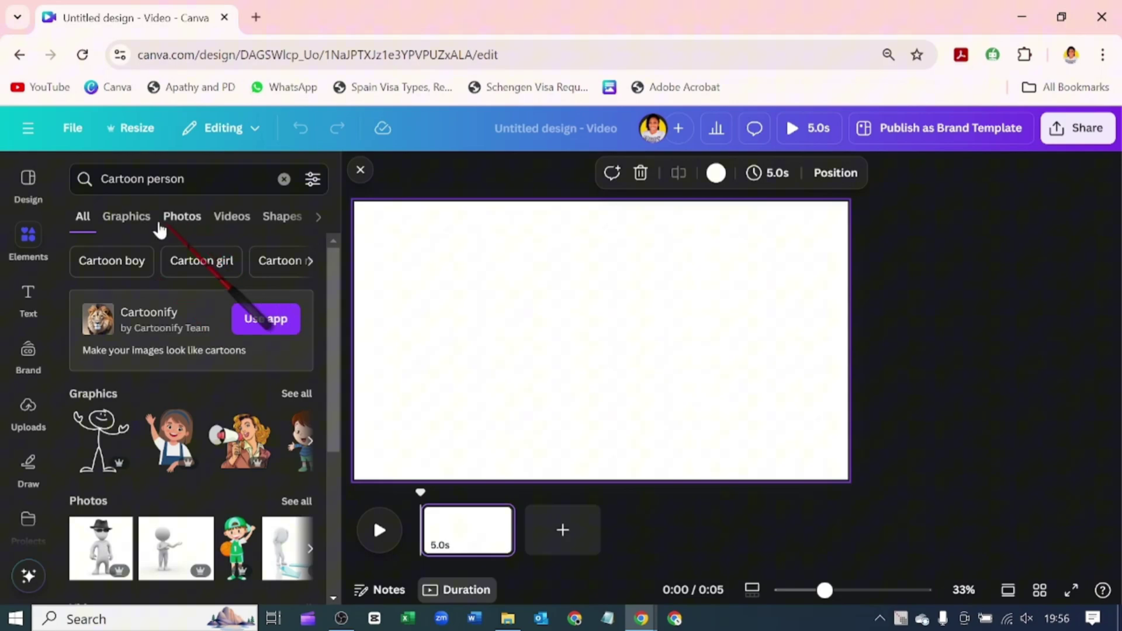
Filter Cartoon person graphics to animated ones and add the three-person avatars graphic, moved right.
{"action": "left_click", "coordinate": [127, 217]}
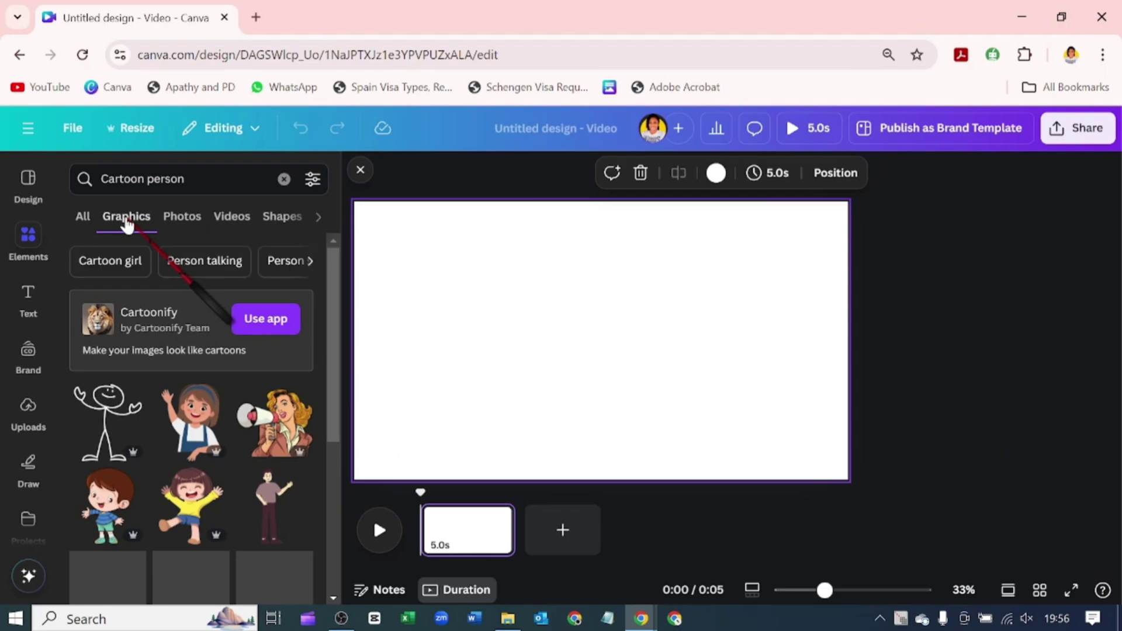
{"action": "left_click", "coordinate": [313, 180]}
{"action": "scroll", "coordinate": [273, 231], "scroll_direction": "down", "scroll_amount": 5}
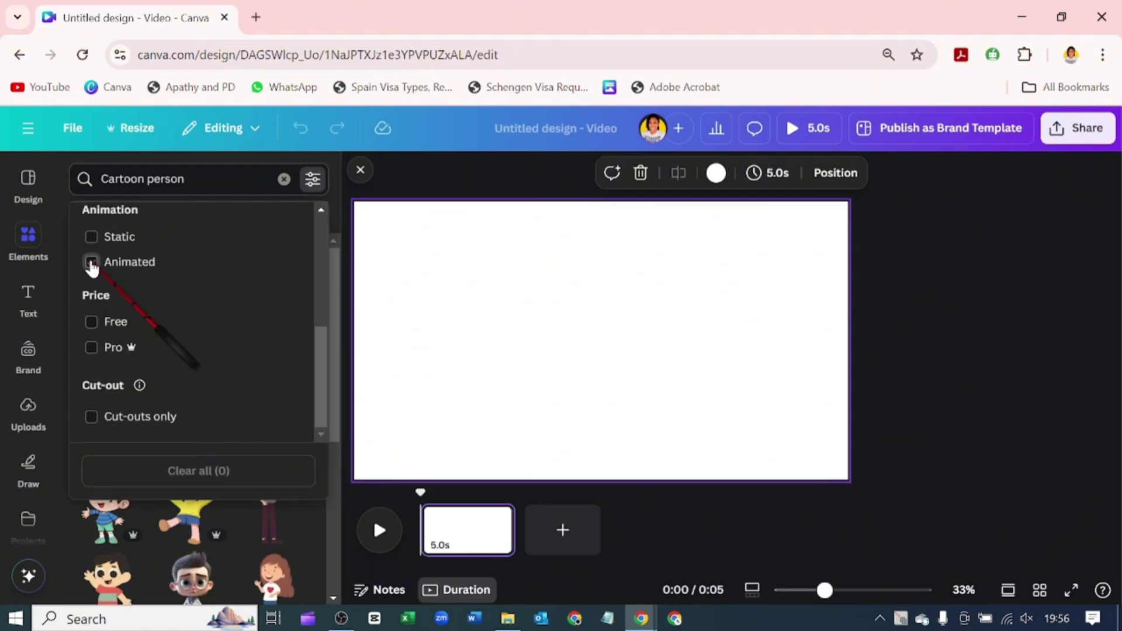
{"action": "left_click", "coordinate": [91, 263]}
{"action": "left_click", "coordinate": [481, 185]}
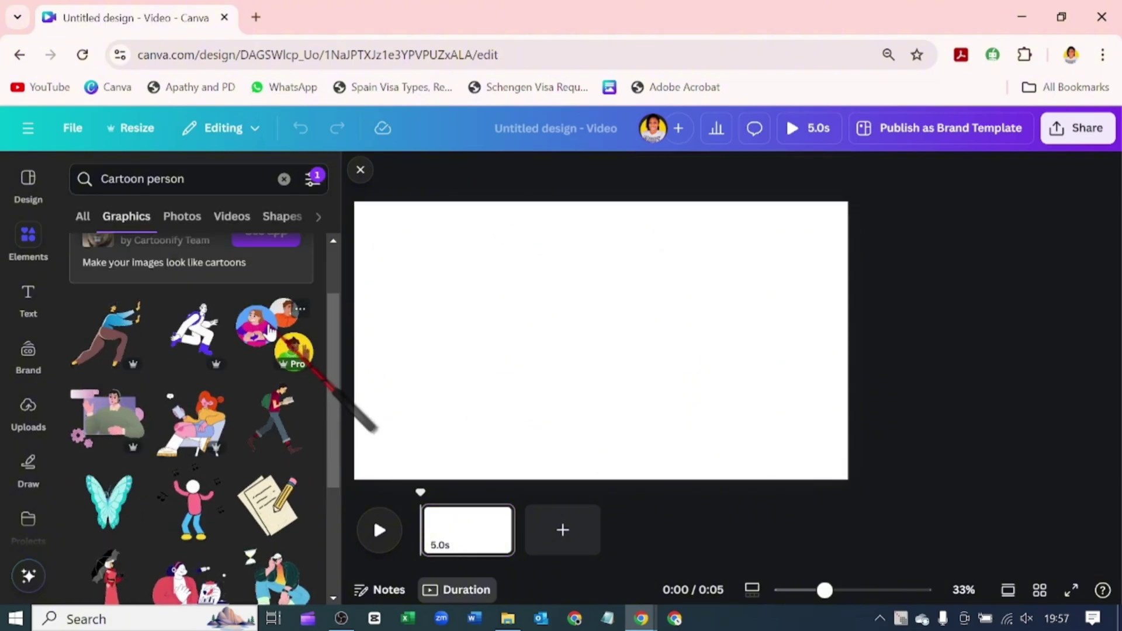
{"action": "left_click", "coordinate": [271, 330]}
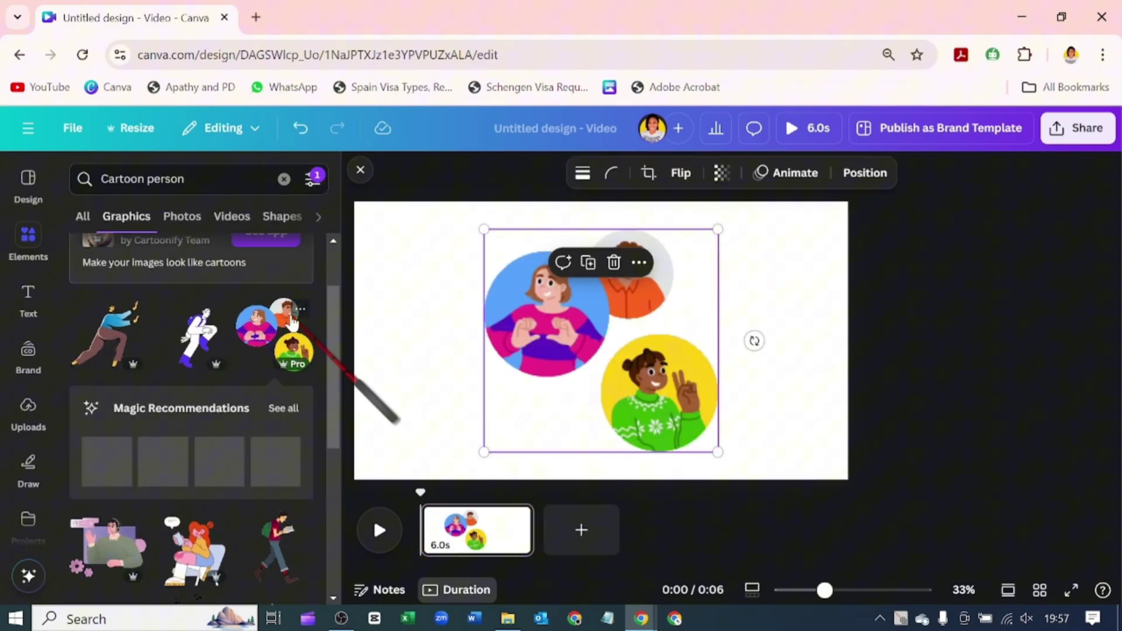
{"action": "left_click_drag", "start_coordinate": [624, 311], "coordinate": [726, 310]}
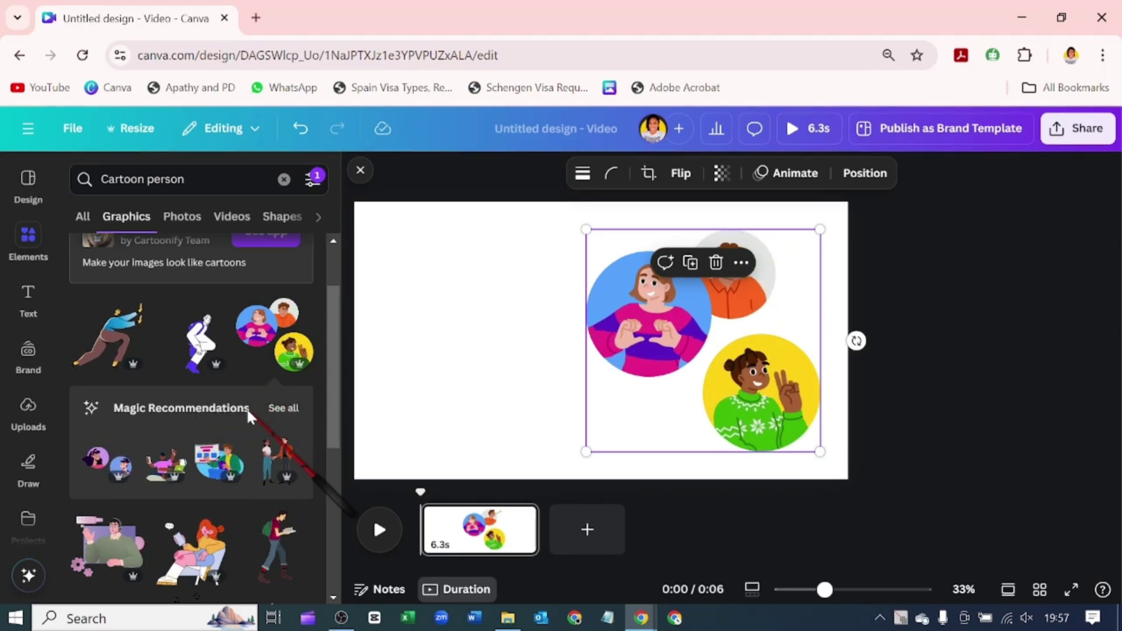
Browse the recommended stickers, then list stickers similar to the avatars graphic with See more like this.
{"action": "left_click", "coordinate": [285, 408]}
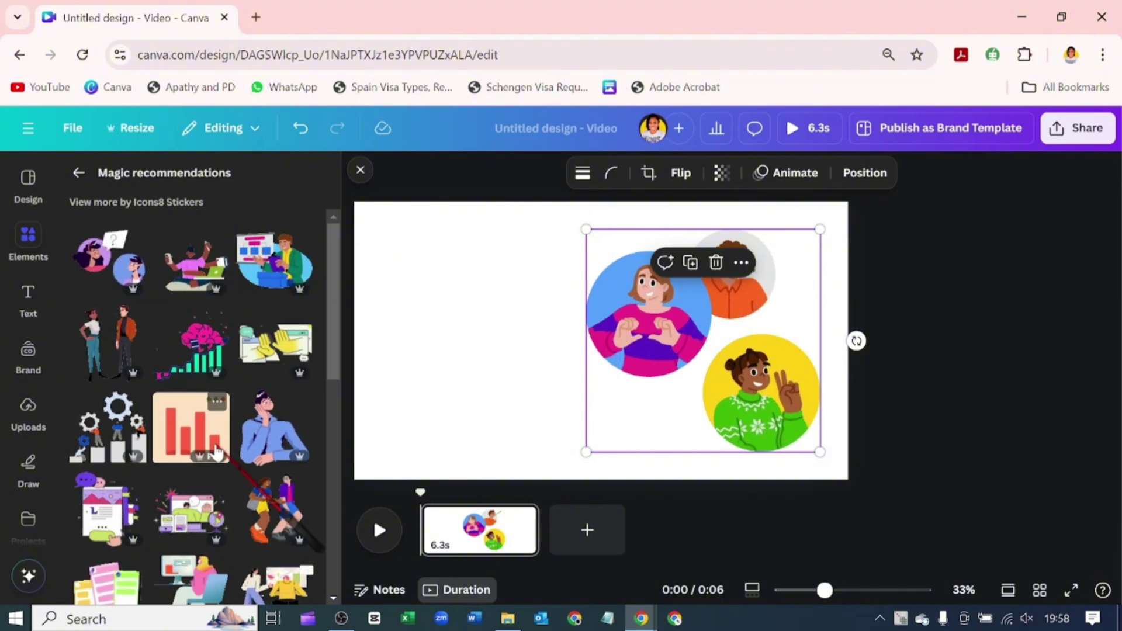
{"action": "scroll", "coordinate": [212, 438], "scroll_direction": "down", "scroll_amount": 3}
{"action": "scroll", "coordinate": [212, 438], "scroll_direction": "down", "scroll_amount": 3}
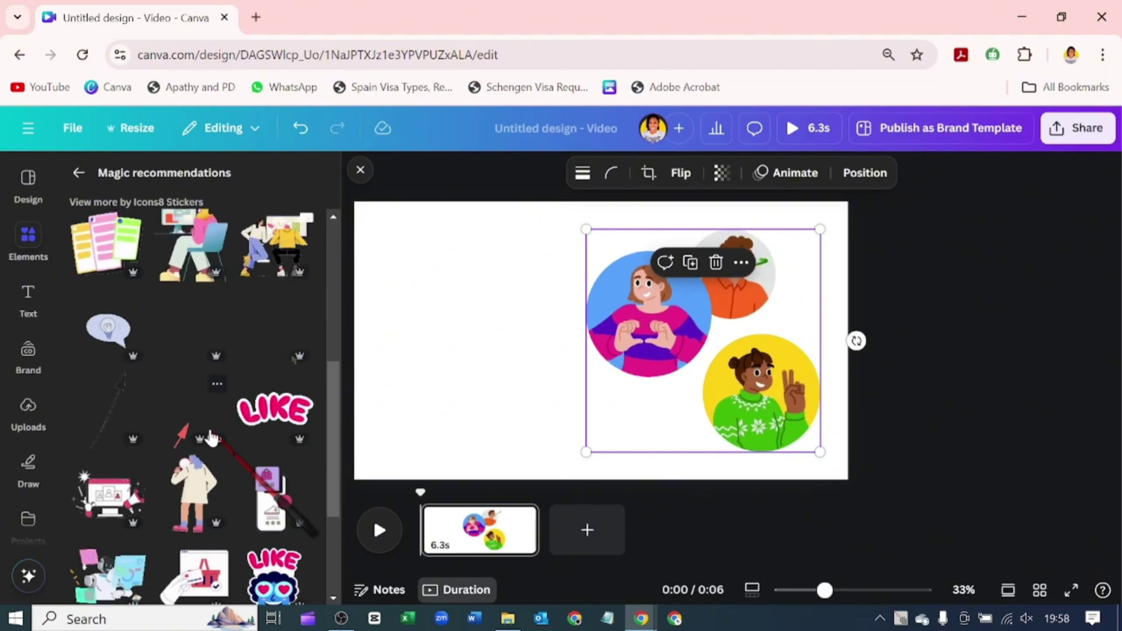
{"action": "scroll", "coordinate": [202, 409], "scroll_direction": "up", "scroll_amount": 2}
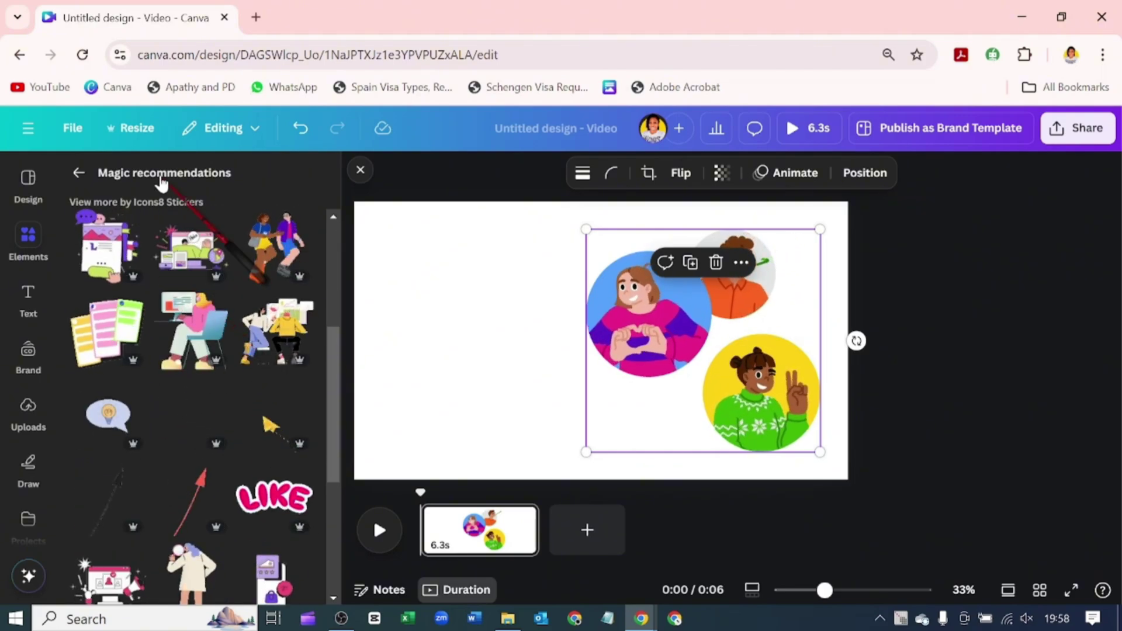
{"action": "left_click", "coordinate": [77, 172]}
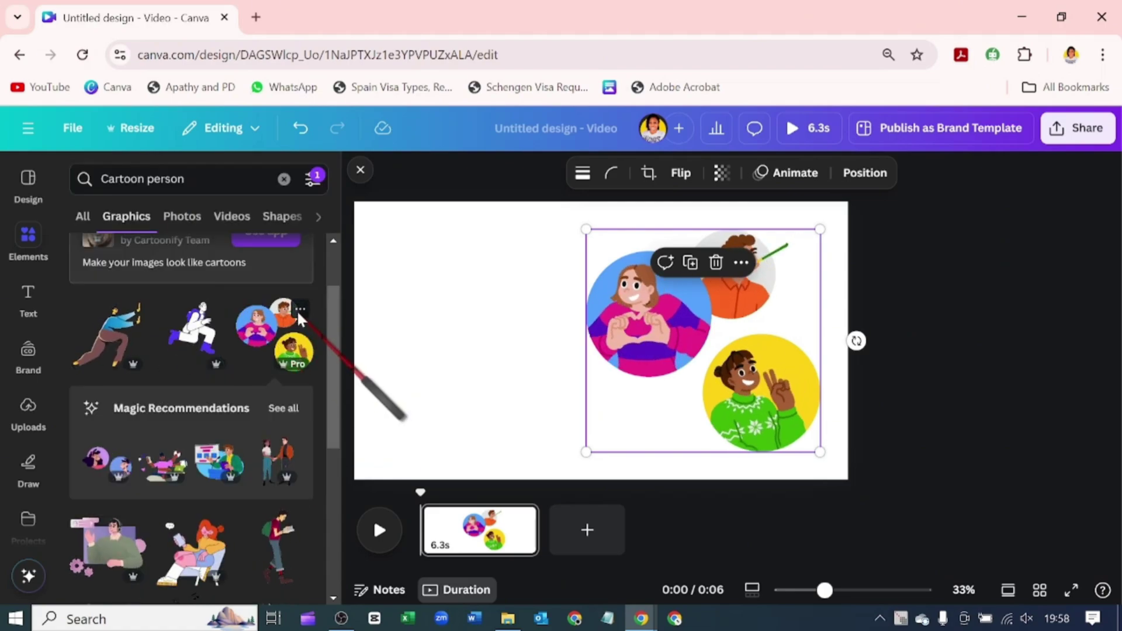
{"action": "left_click", "coordinate": [300, 309]}
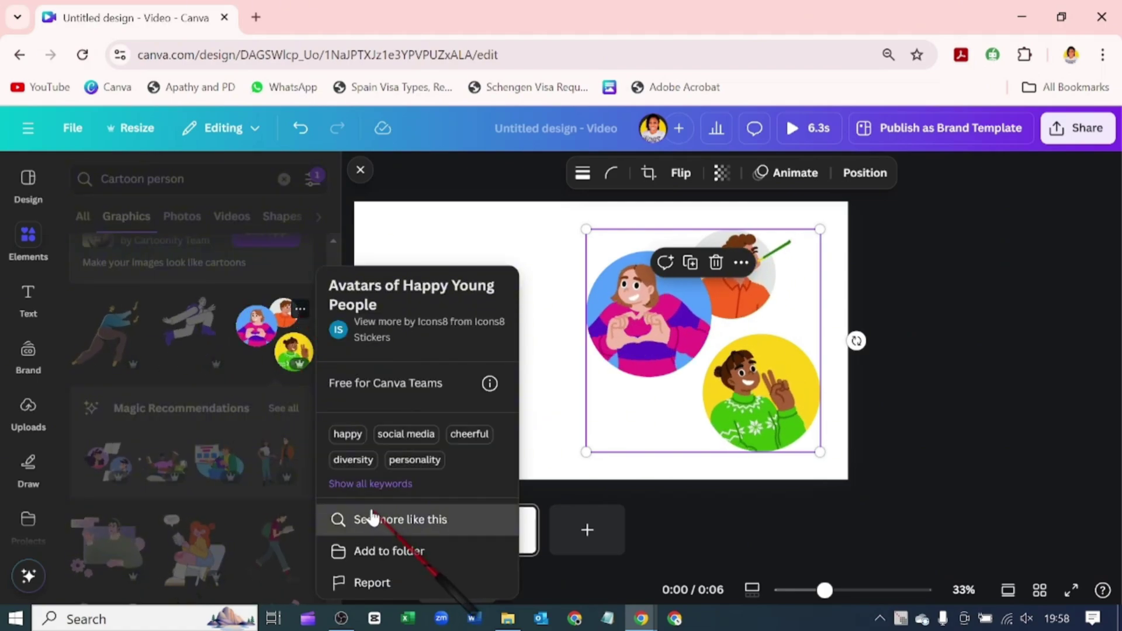
{"action": "left_click", "coordinate": [372, 518]}
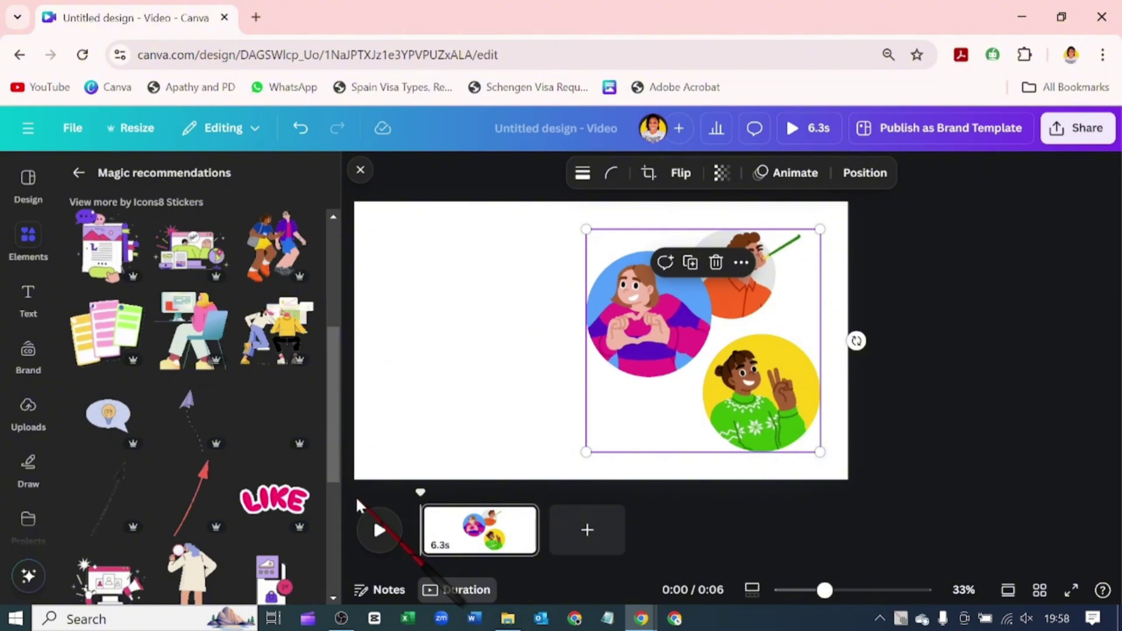
Add the walking-pair sticker on the page's left side and insert a new blank page.
{"action": "left_click", "coordinate": [196, 496]}
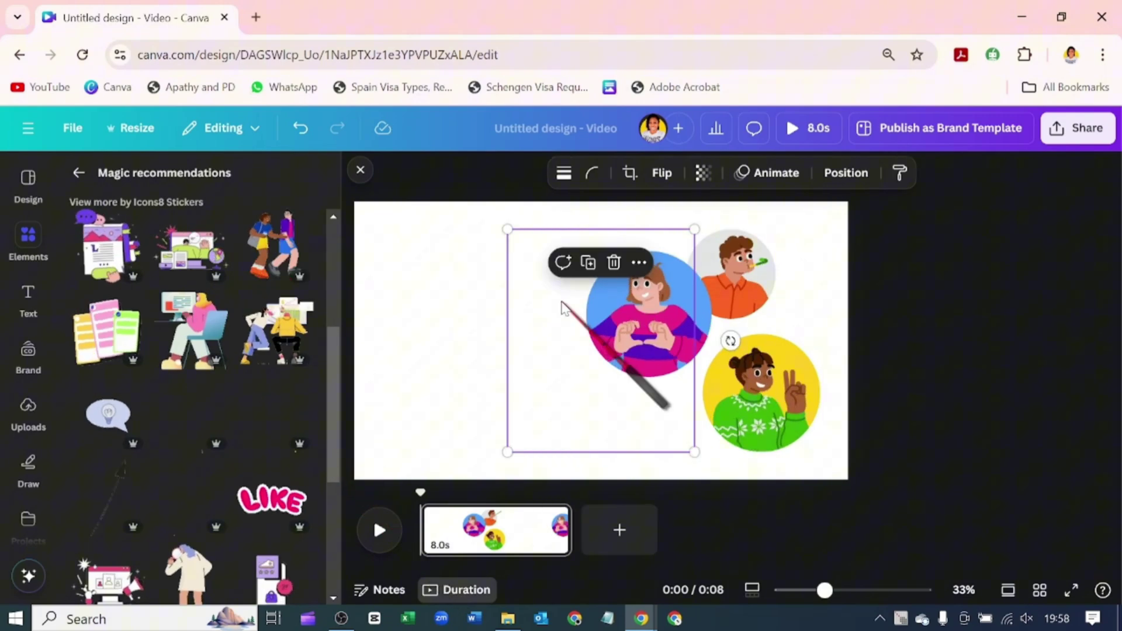
{"action": "left_click_drag", "start_coordinate": [563, 308], "coordinate": [433, 308]}
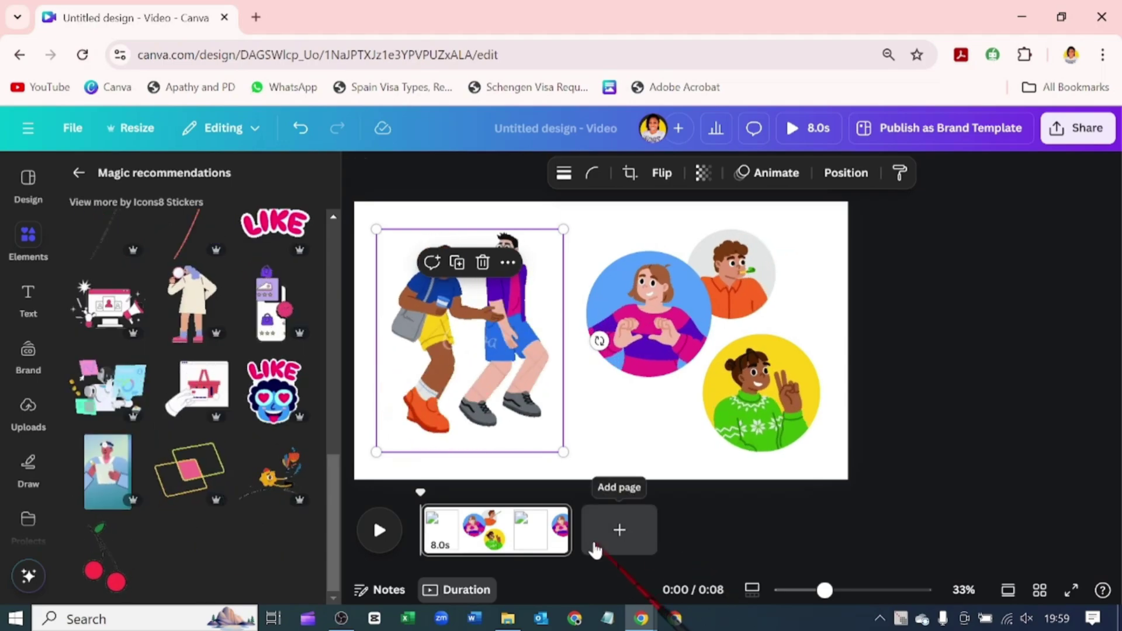
{"action": "left_click", "coordinate": [619, 530]}
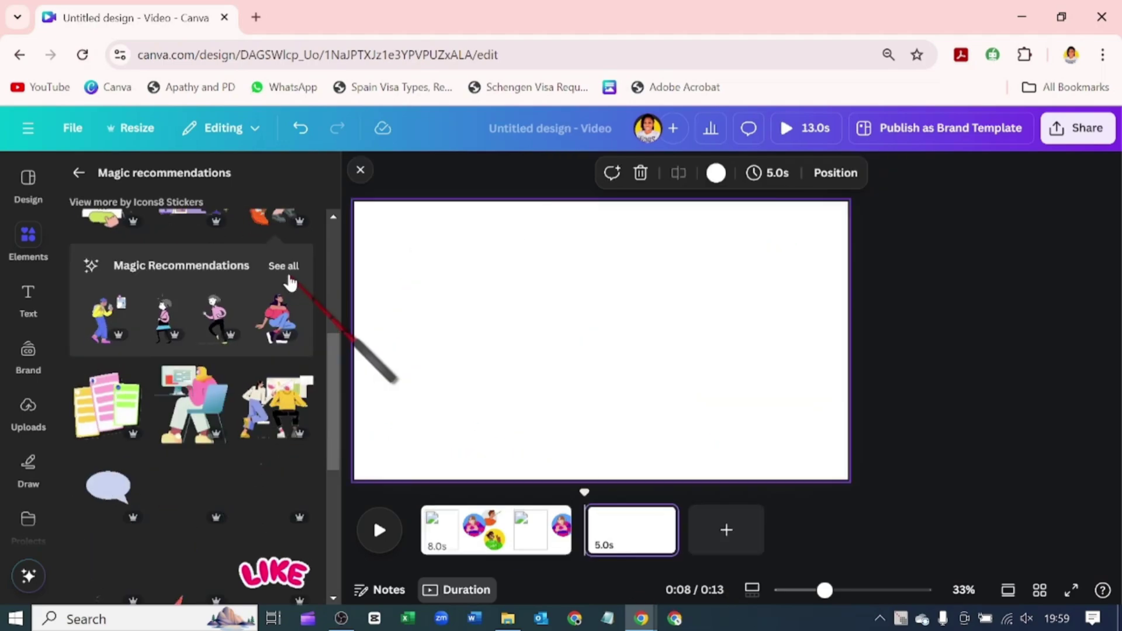
Add the two-person circle sticker to the new page, separate the girl, delete her, leaving the man.
{"action": "scroll", "coordinate": [269, 380], "scroll_direction": "down", "scroll_amount": 3}
{"action": "left_click", "coordinate": [266, 392]}
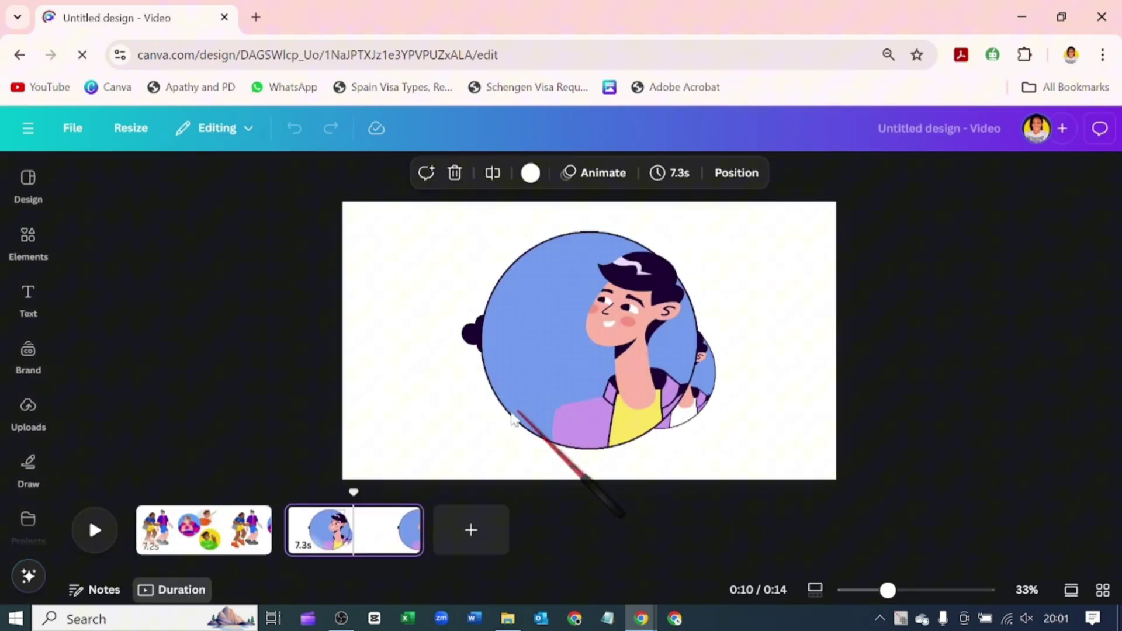
{"action": "left_click", "coordinate": [535, 394]}
{"action": "left_click_drag", "start_coordinate": [537, 390], "coordinate": [631, 395]}
{"action": "left_click", "coordinate": [536, 393]}
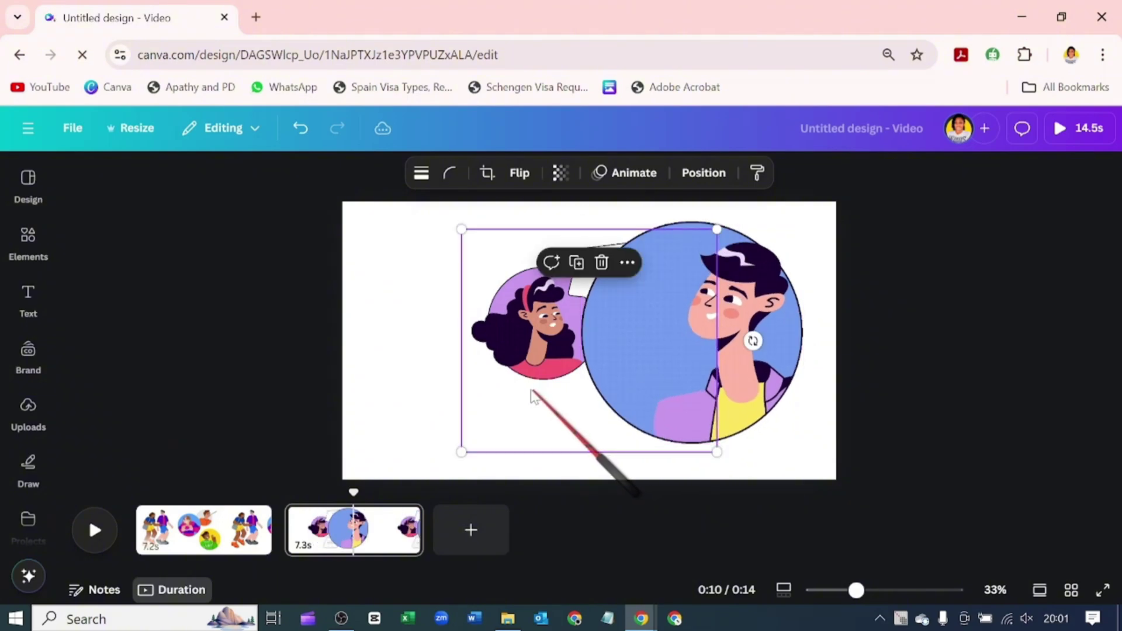
{"action": "left_click_drag", "start_coordinate": [531, 395], "coordinate": [426, 394]}
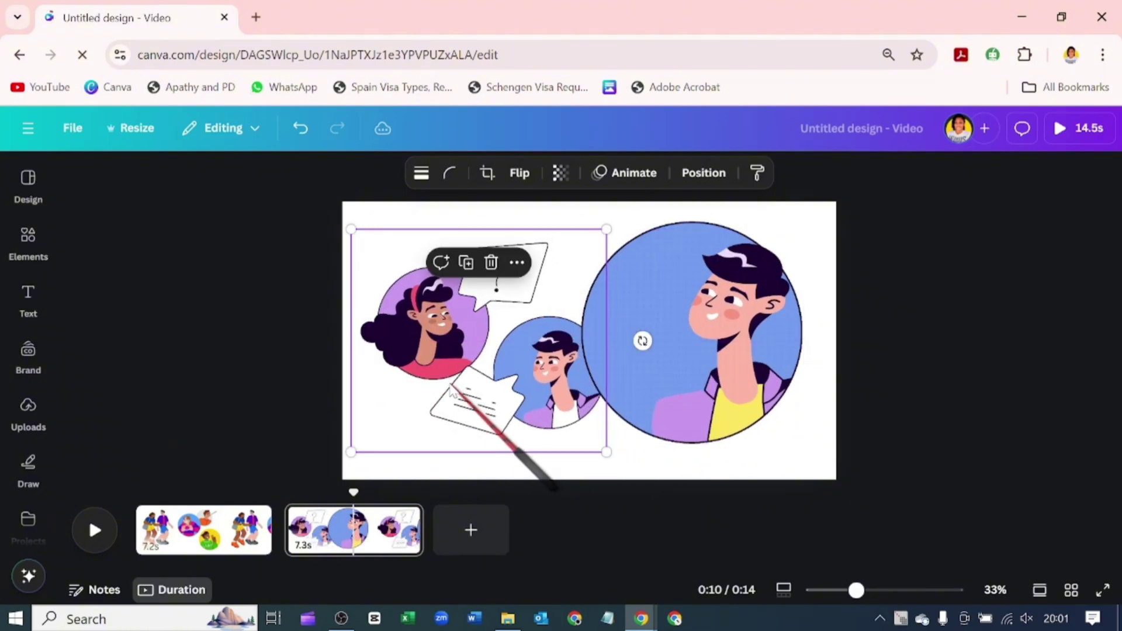
{"action": "left_click", "coordinate": [491, 264]}
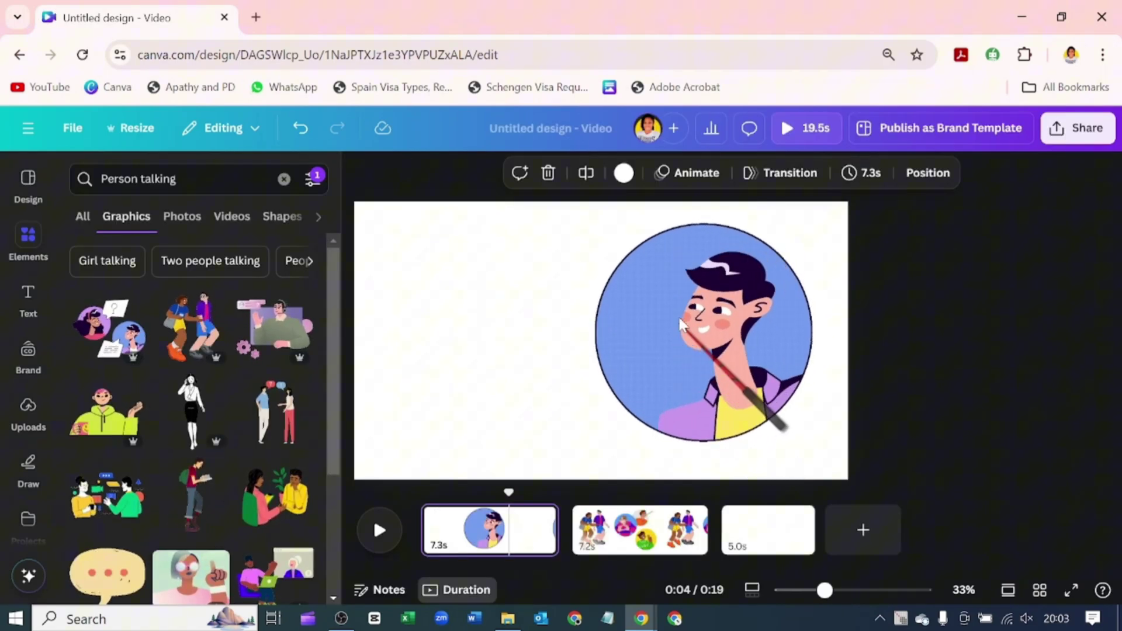
{"action": "left_click", "coordinate": [629, 339]}
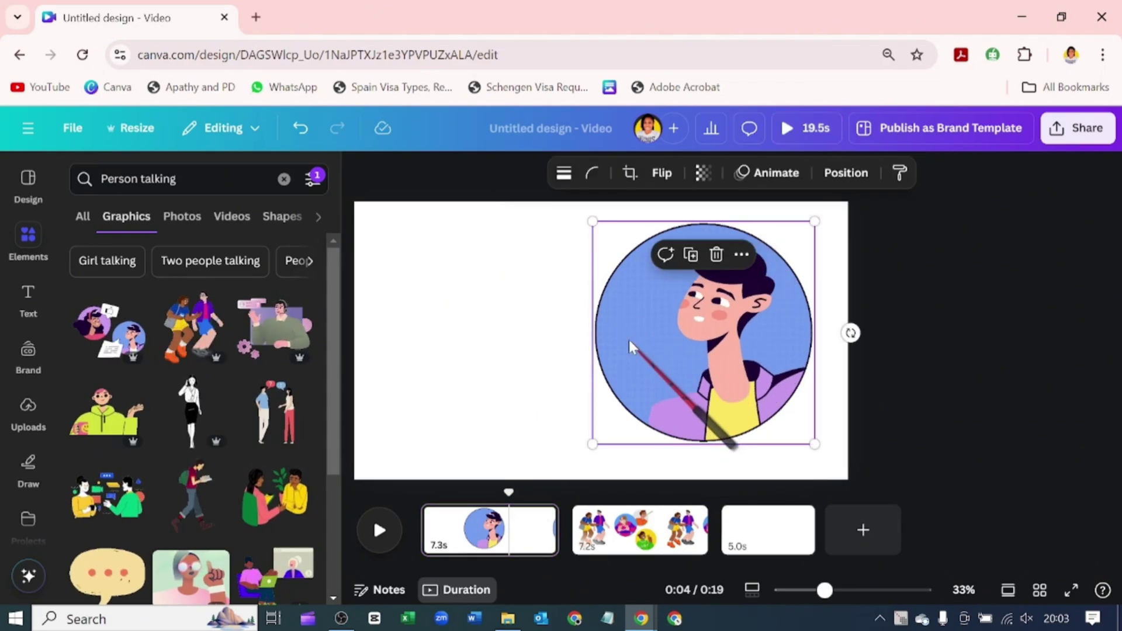
Insert a new page with the green-hoodie character, then select the headset man graphic on page 1.
{"action": "left_click", "coordinate": [566, 528]}
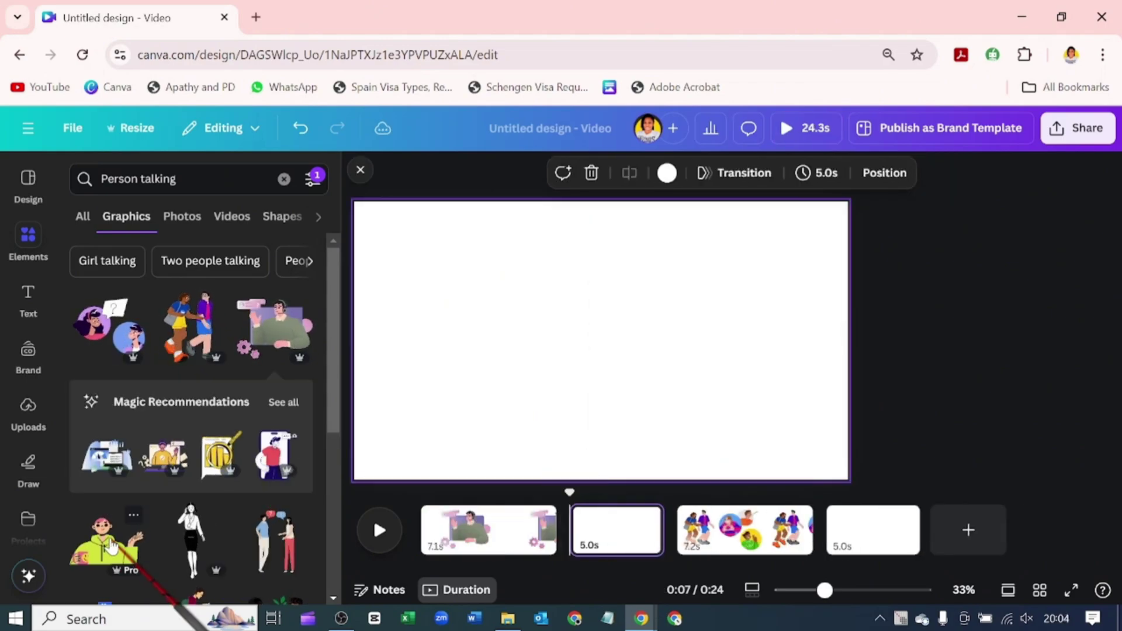
{"action": "left_click", "coordinate": [111, 547]}
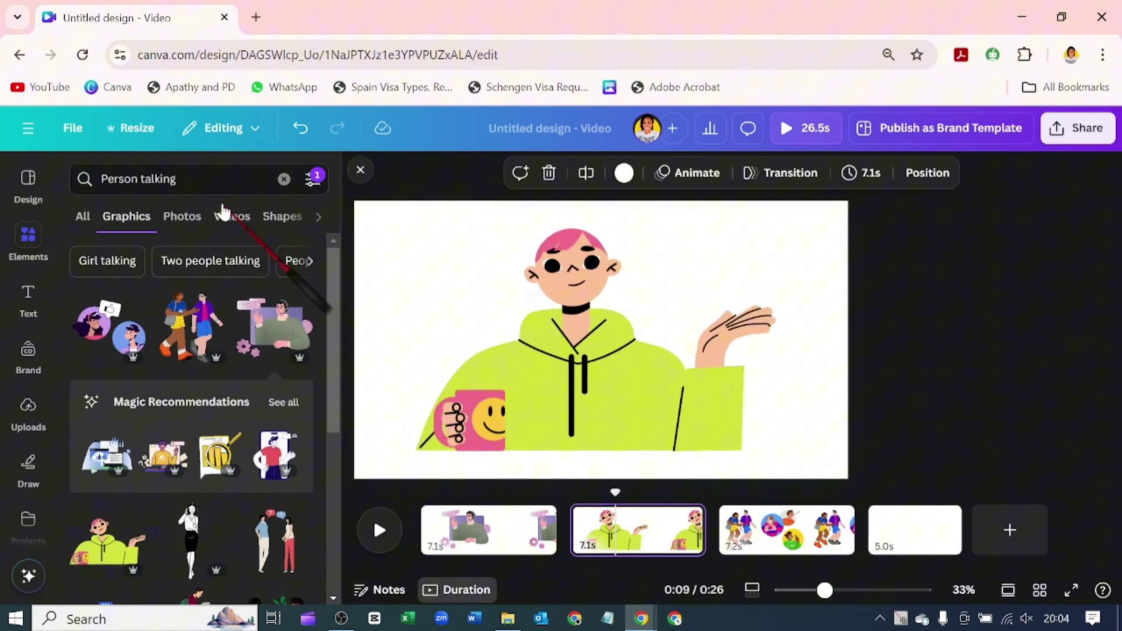
{"action": "left_click", "coordinate": [467, 535]}
{"action": "left_click", "coordinate": [598, 316]}
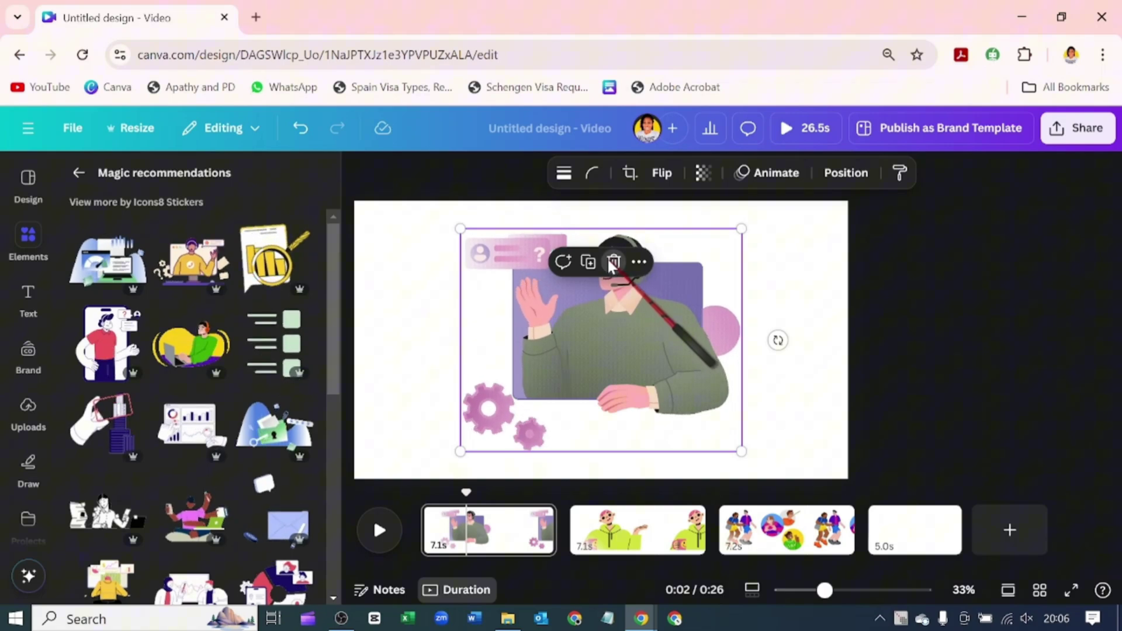
Replace page 1's meeting graphic with the striped-trousers thinking woman sticker.
{"action": "left_click", "coordinate": [610, 260]}
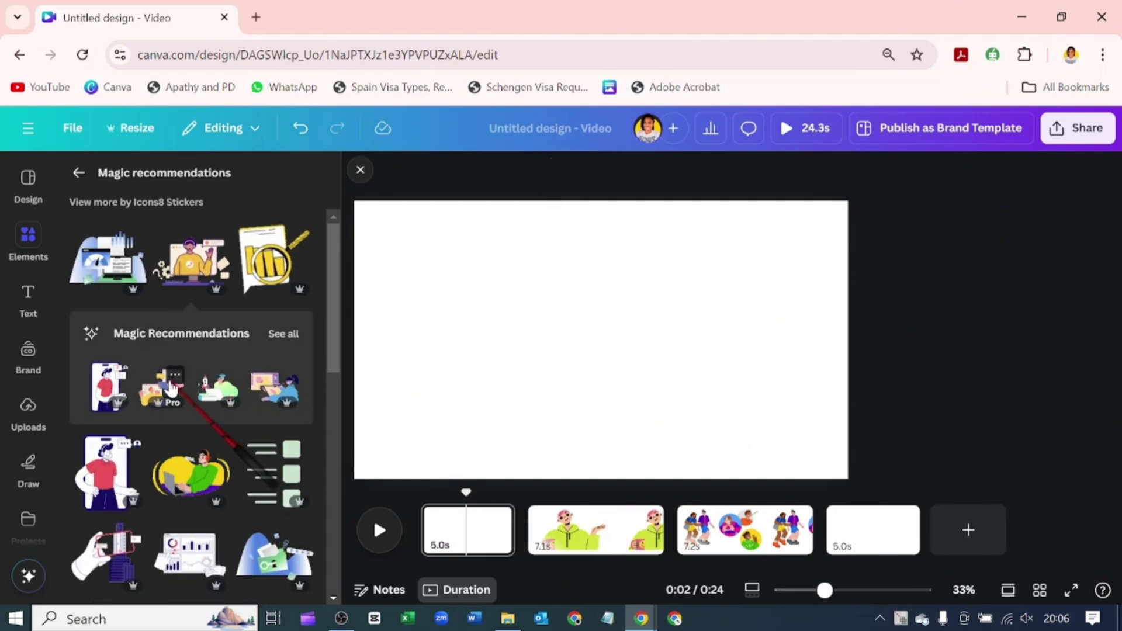
{"action": "left_click", "coordinate": [172, 376]}
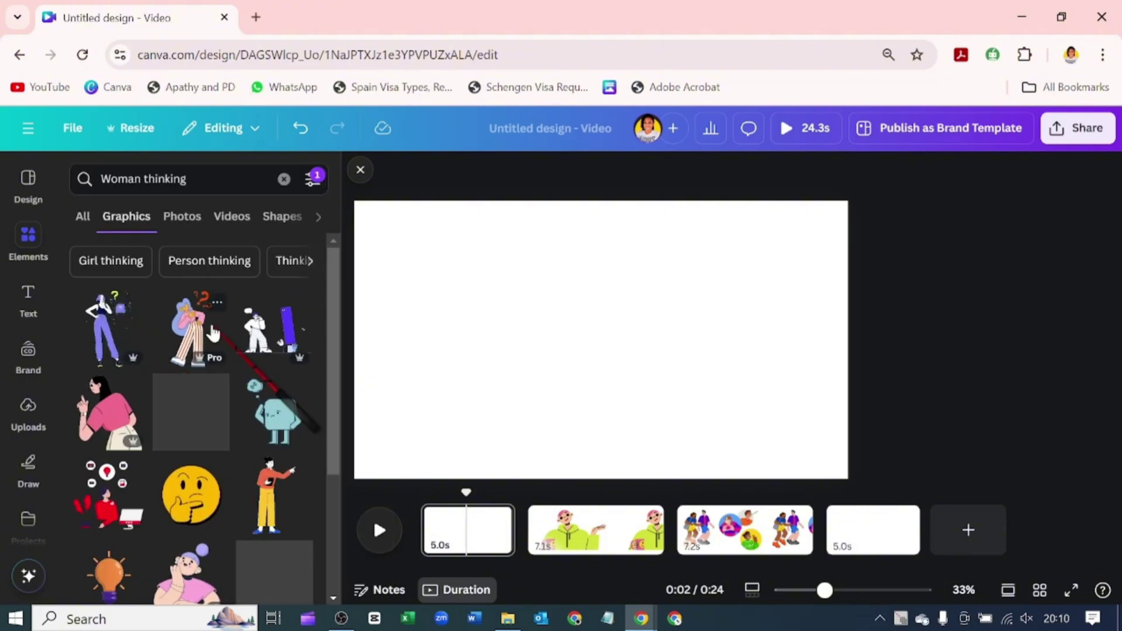
{"action": "left_click", "coordinate": [191, 327]}
{"action": "left_click", "coordinate": [101, 328]}
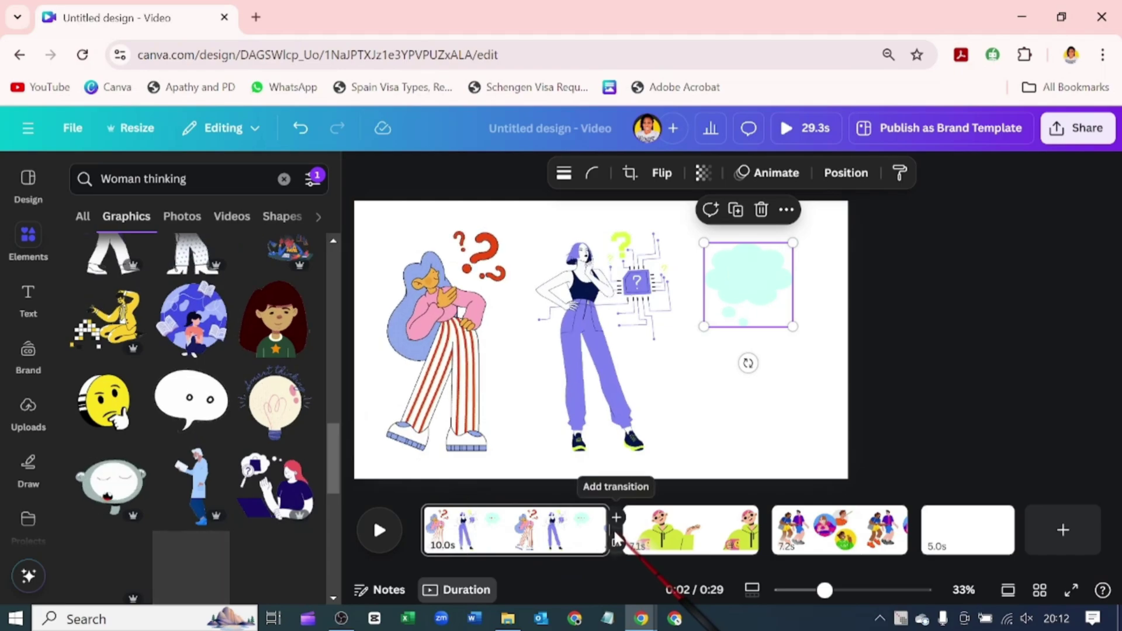
Add a page after page 1 with the green Christmas-outfit girl and browse her character collection.
{"action": "left_click", "coordinate": [616, 518]}
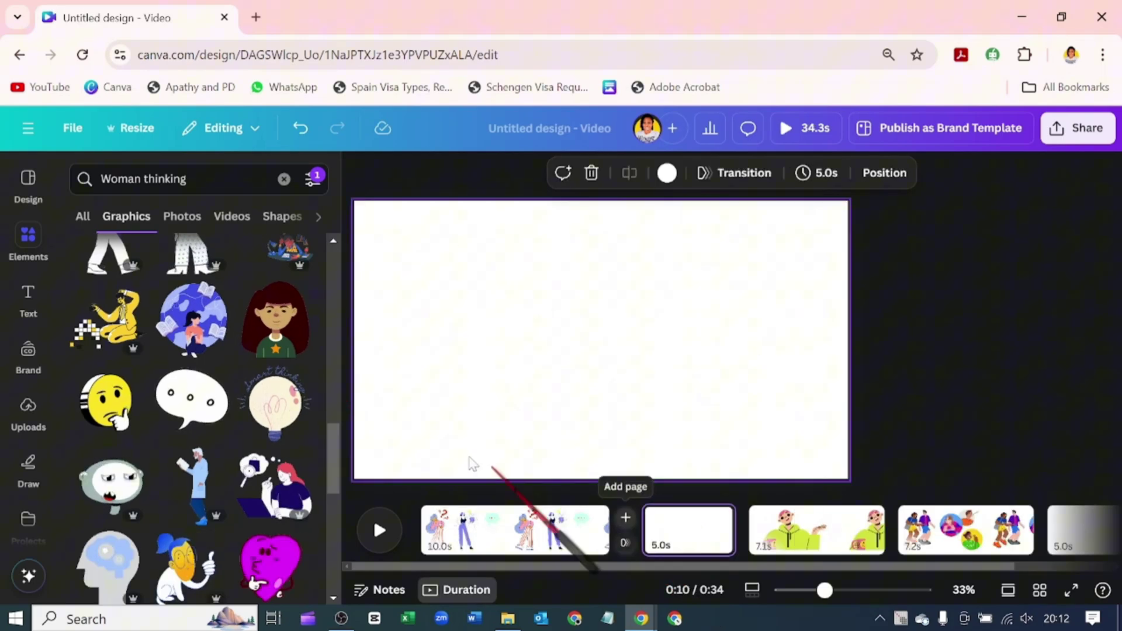
{"action": "left_click", "coordinate": [264, 327]}
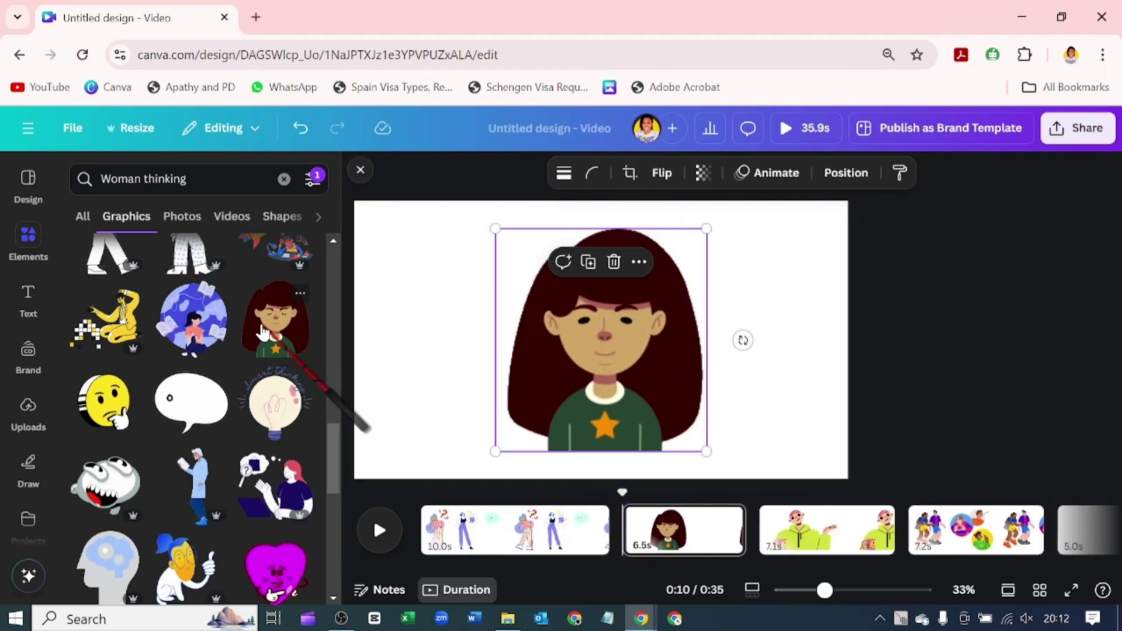
{"action": "left_click", "coordinate": [299, 295]}
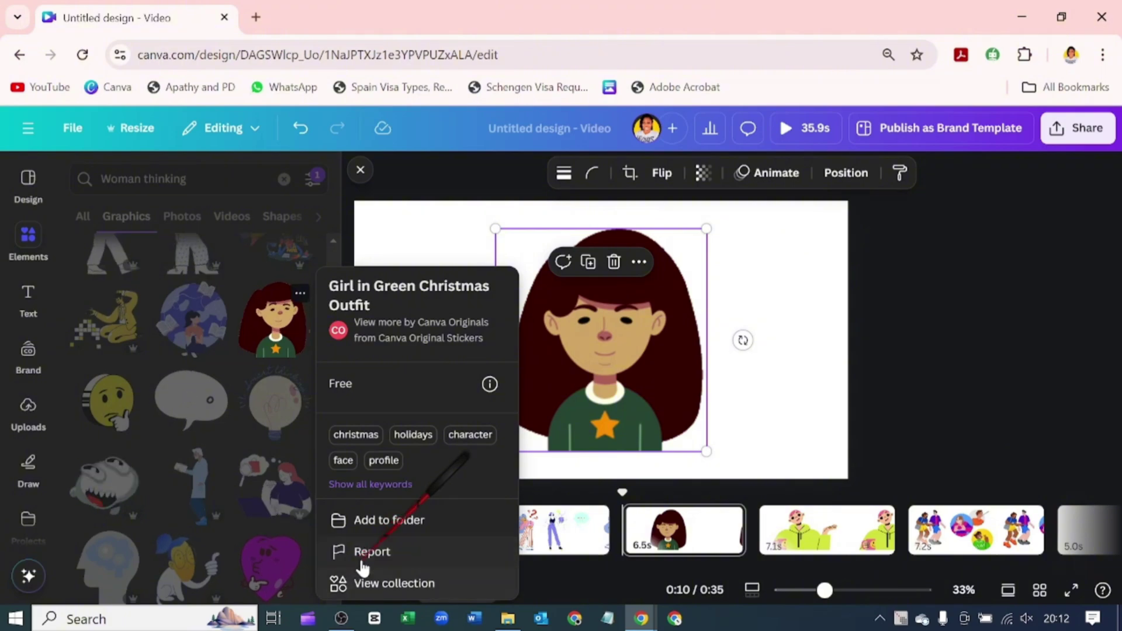
{"action": "left_click", "coordinate": [374, 584]}
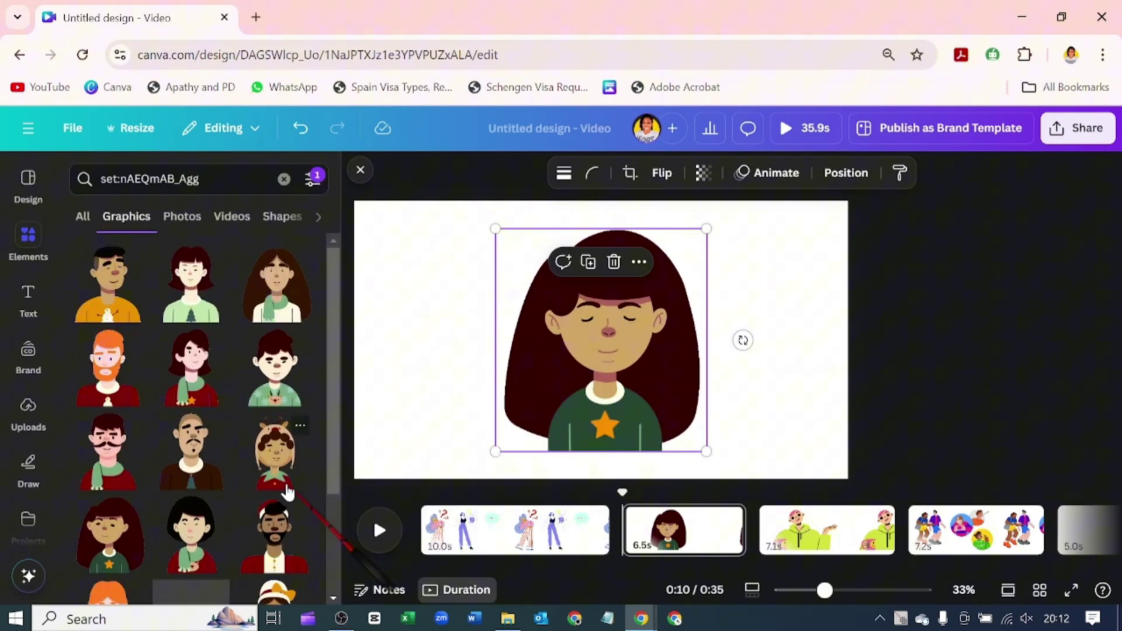
{"action": "scroll", "coordinate": [288, 493], "scroll_direction": "down", "scroll_amount": 3}
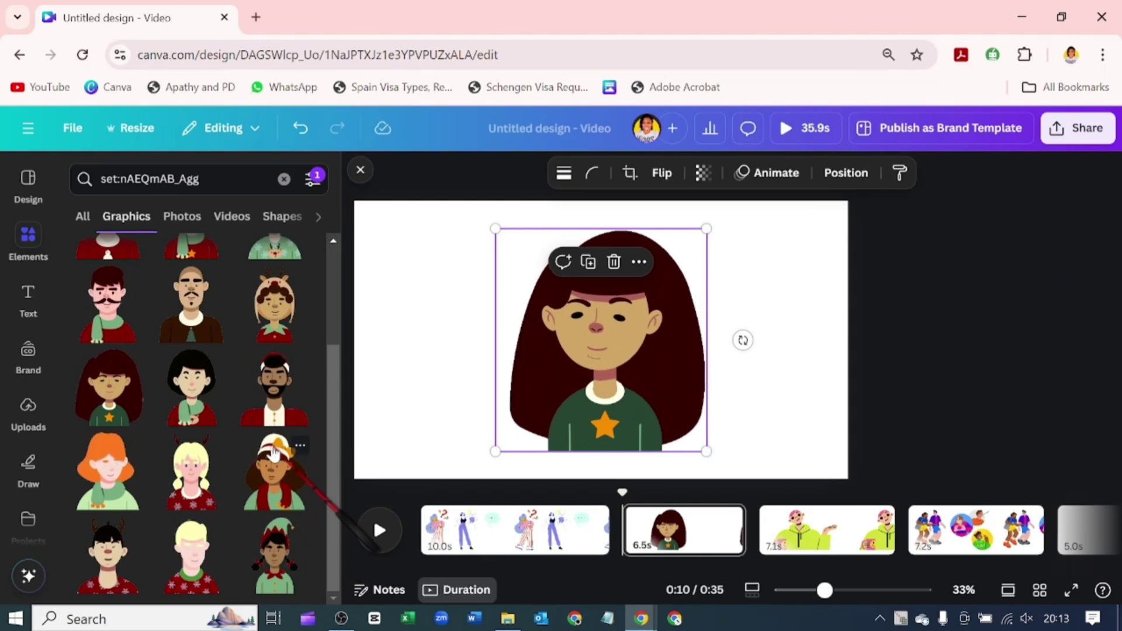
{"action": "scroll", "coordinate": [278, 444], "scroll_direction": "up", "scroll_amount": 3}
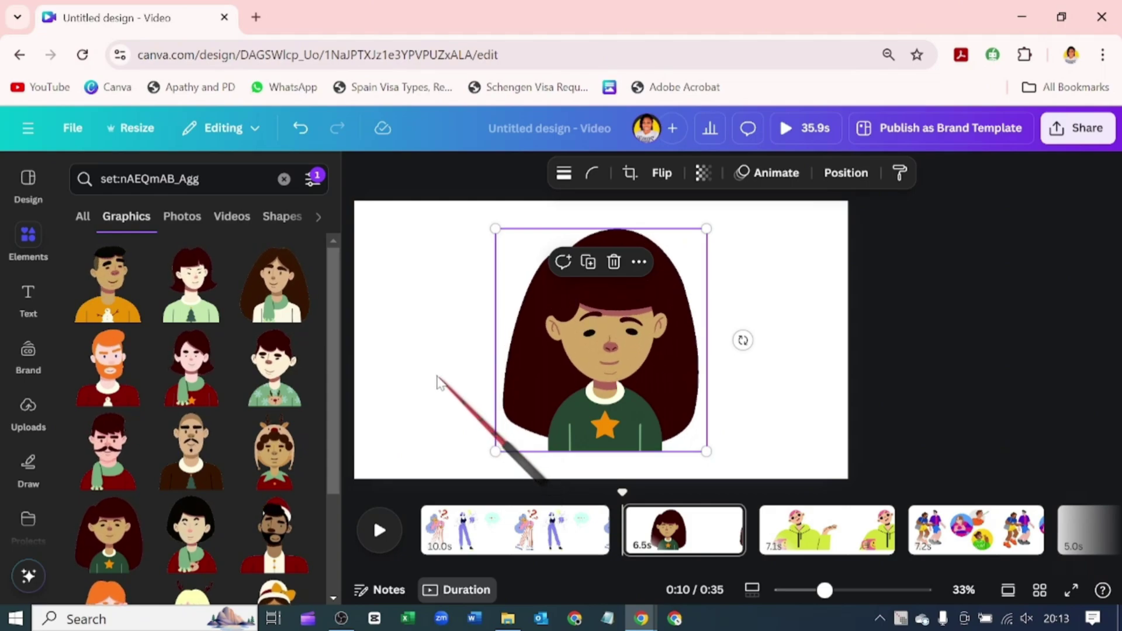
Search 'Cartoon office background' graphics, add the lamp-and-plant room, and send it behind the girl.
{"action": "left_click", "coordinate": [284, 179]}
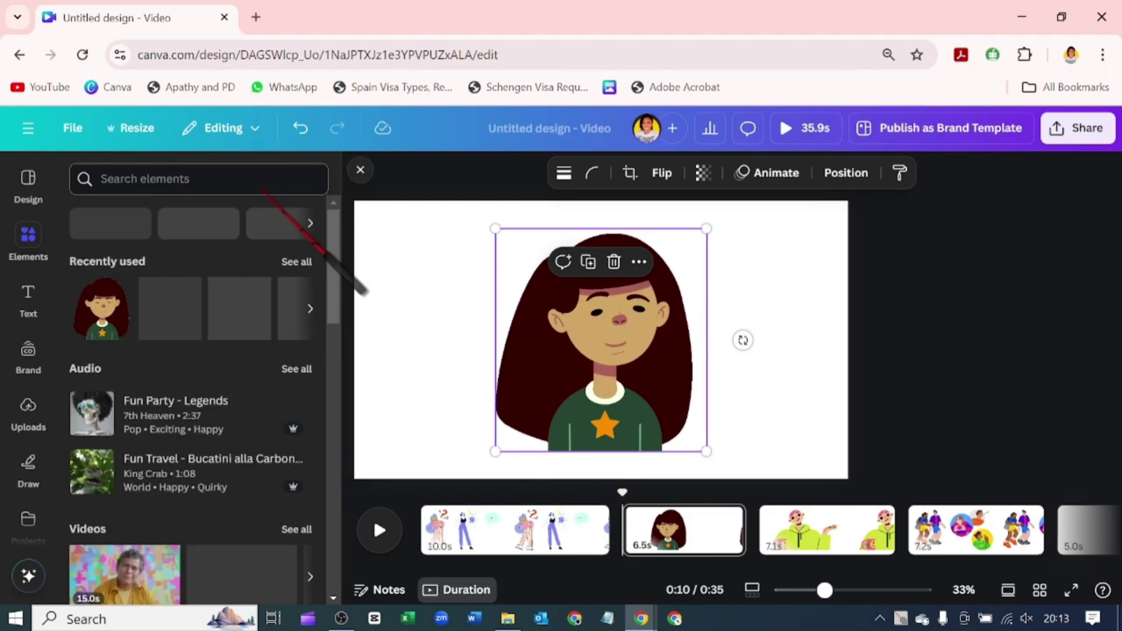
{"action": "type", "text": "cart"}
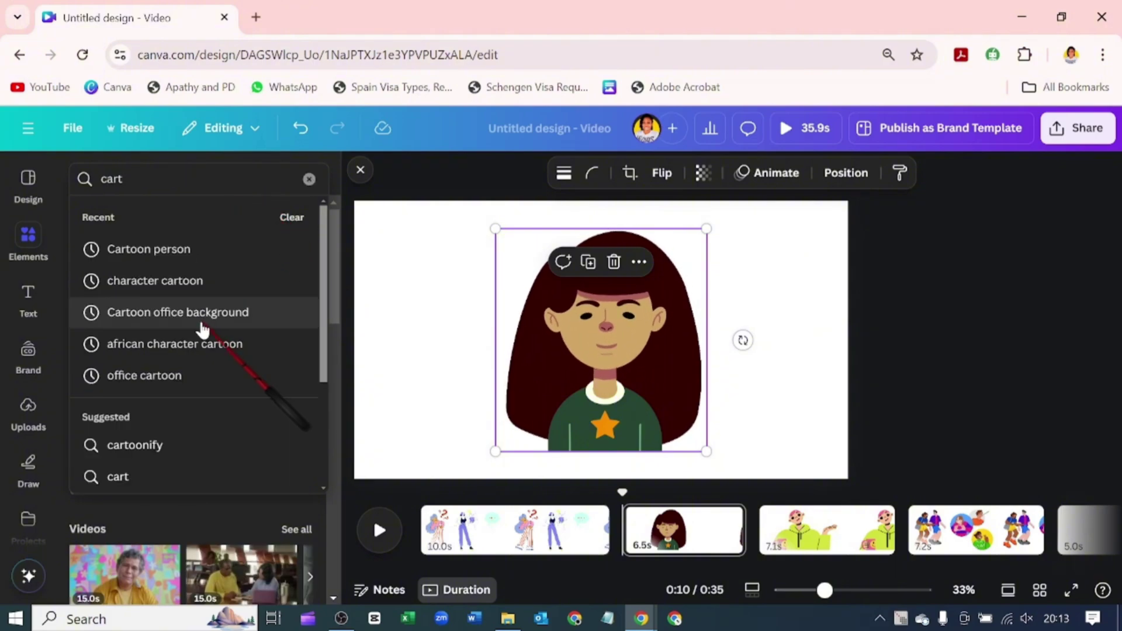
{"action": "left_click", "coordinate": [201, 320]}
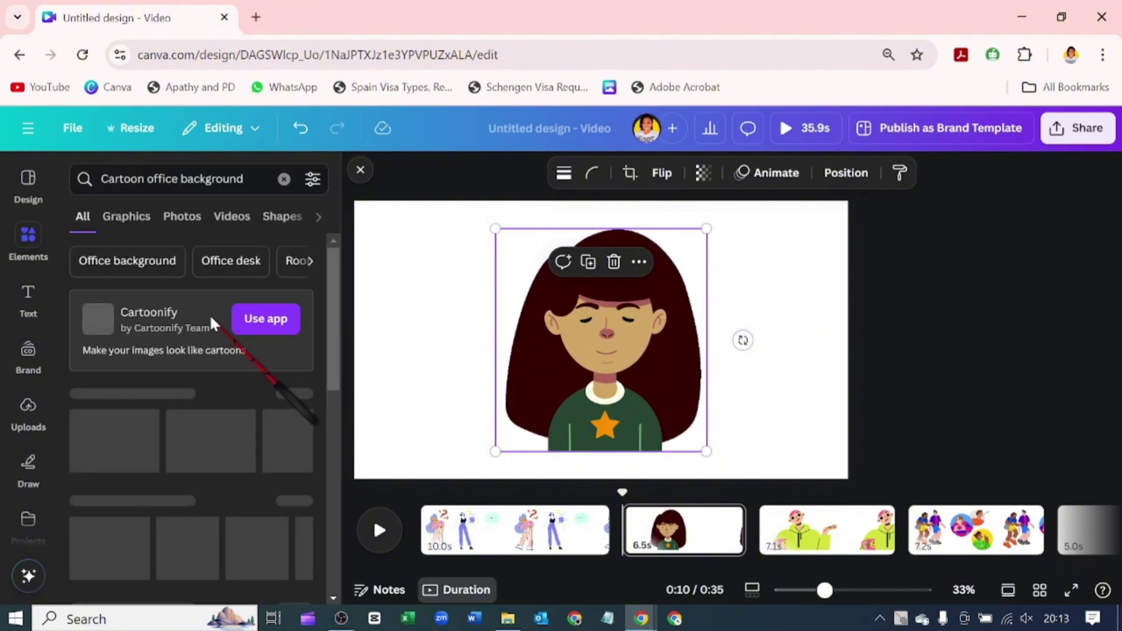
{"action": "left_click", "coordinate": [126, 217]}
{"action": "scroll", "coordinate": [242, 485], "scroll_direction": "down", "scroll_amount": 2}
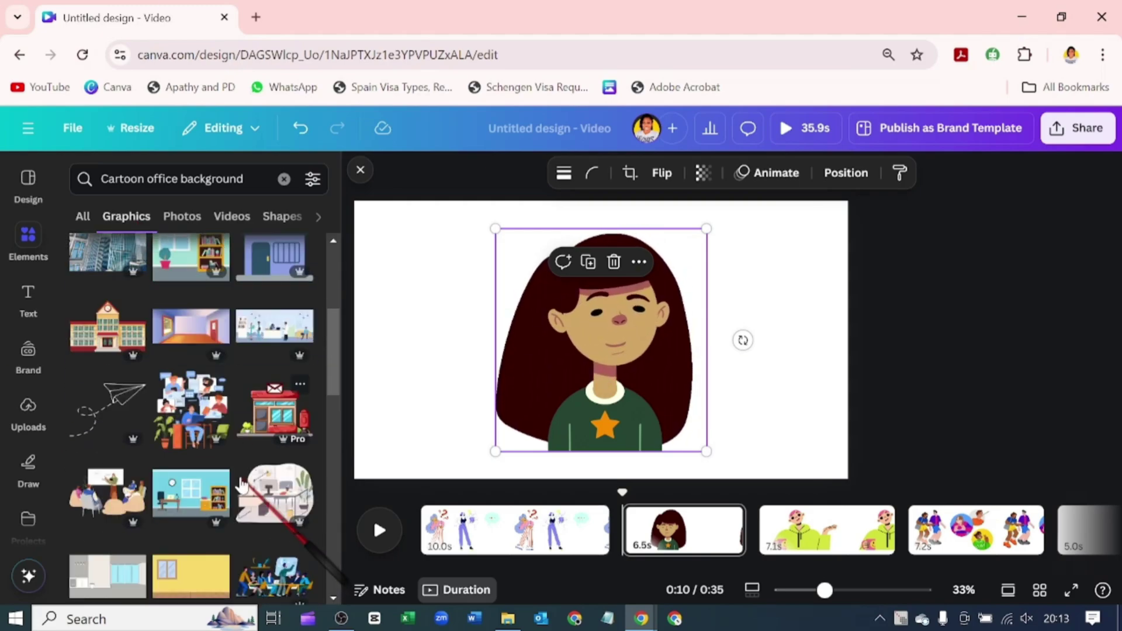
{"action": "scroll", "coordinate": [234, 438], "scroll_direction": "down", "scroll_amount": 3}
{"action": "scroll", "coordinate": [232, 402], "scroll_direction": "up", "scroll_amount": 3}
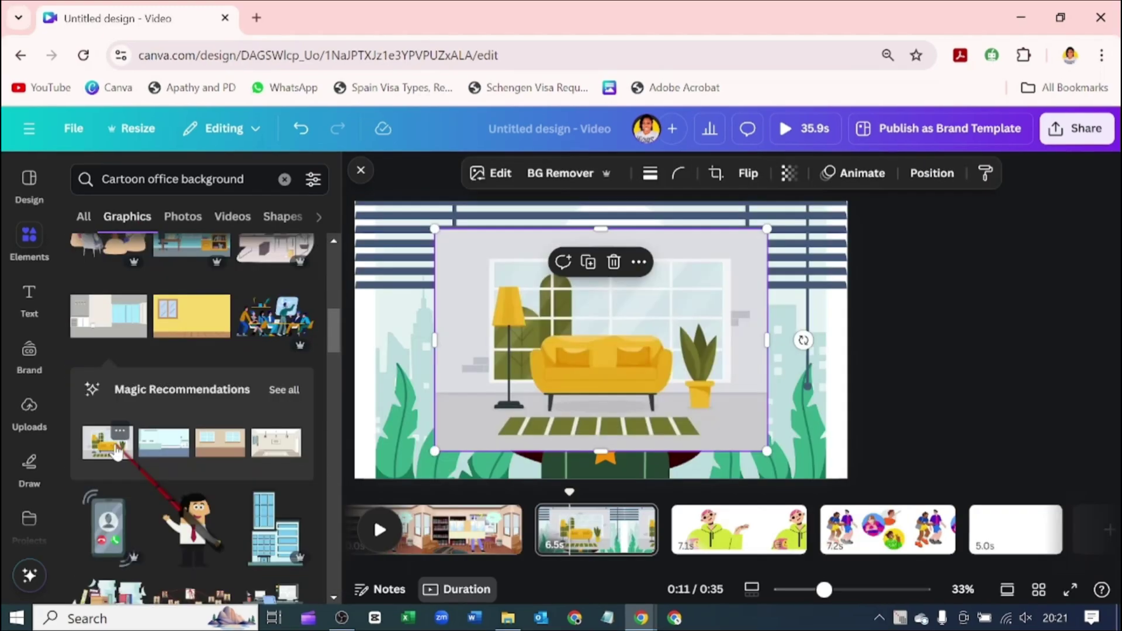
{"action": "right_click", "coordinate": [625, 283]}
{"action": "left_click", "coordinate": [676, 471]}
{"action": "left_click", "coordinate": [697, 458]}
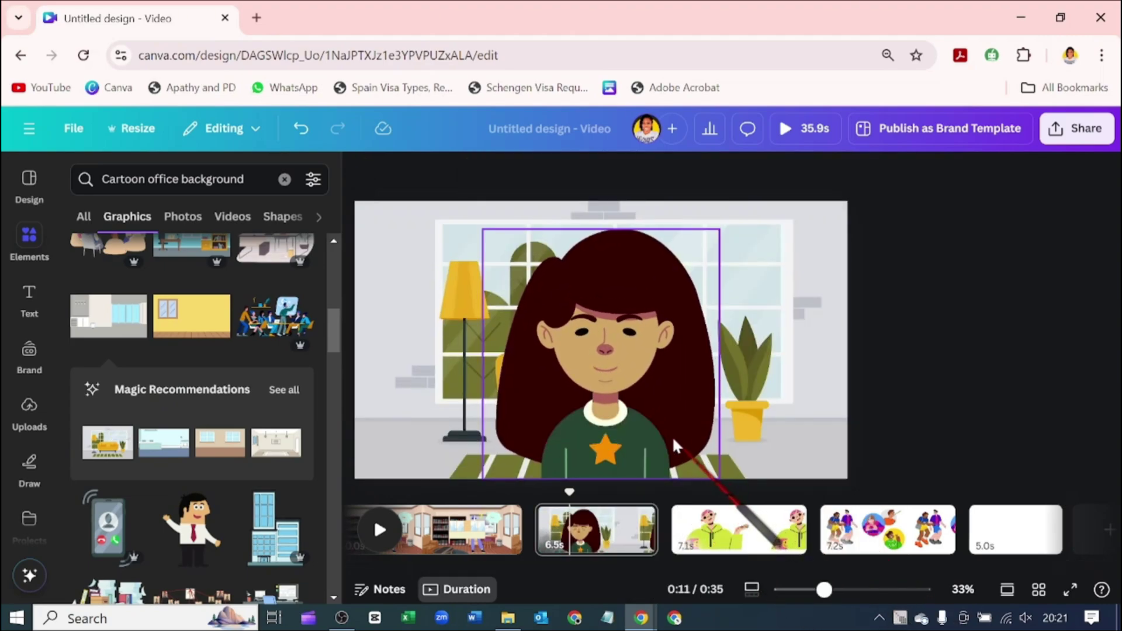
On page 3, set the tall-window room image as the background behind the hoodie man.
{"action": "left_click", "coordinate": [605, 450]}
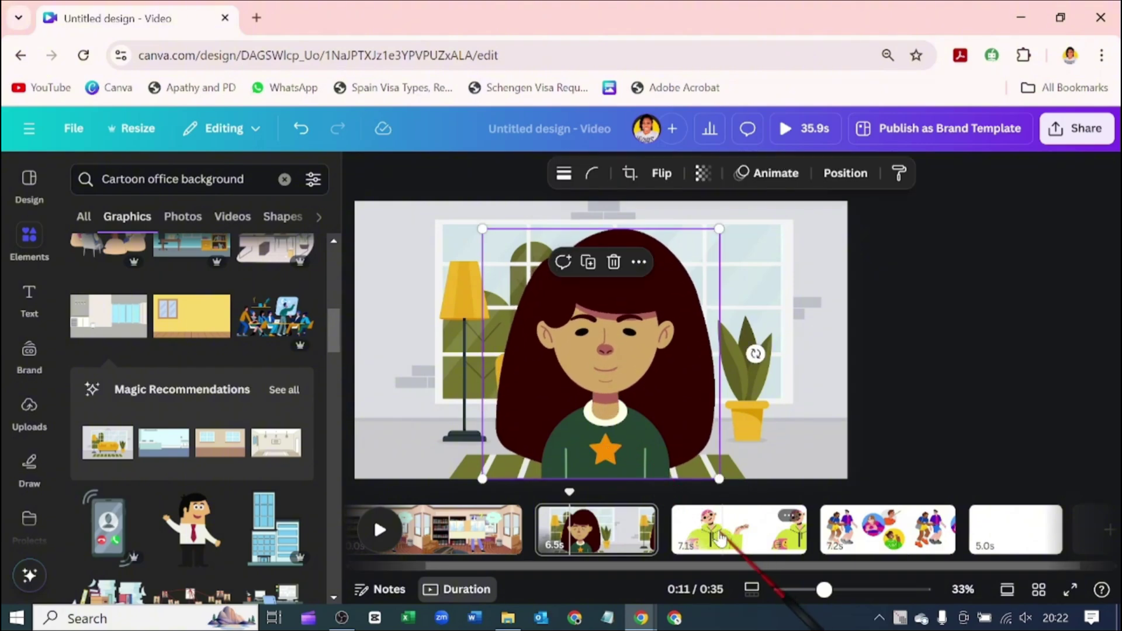
{"action": "left_click", "coordinate": [718, 539]}
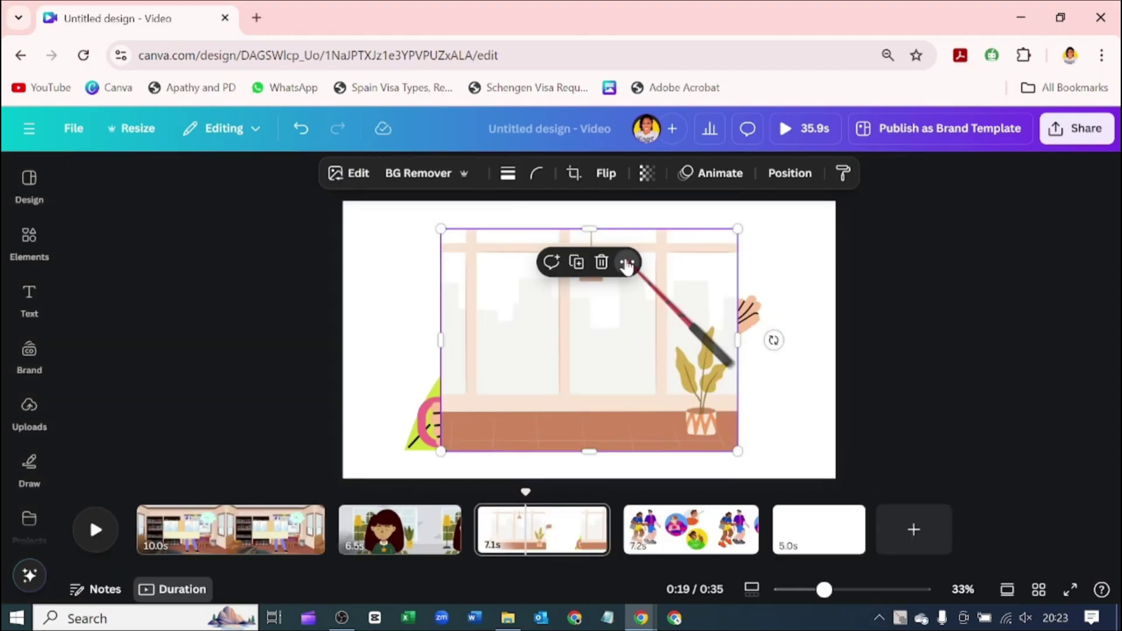
{"action": "left_click", "coordinate": [626, 263]}
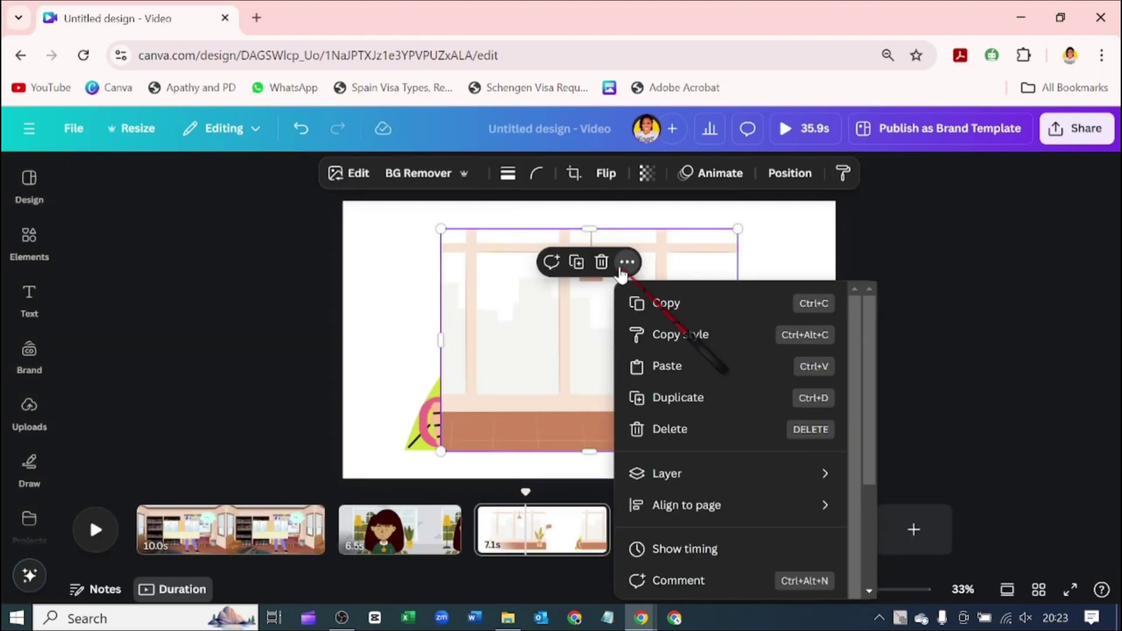
{"action": "scroll", "coordinate": [822, 521], "scroll_direction": "down", "scroll_amount": 3}
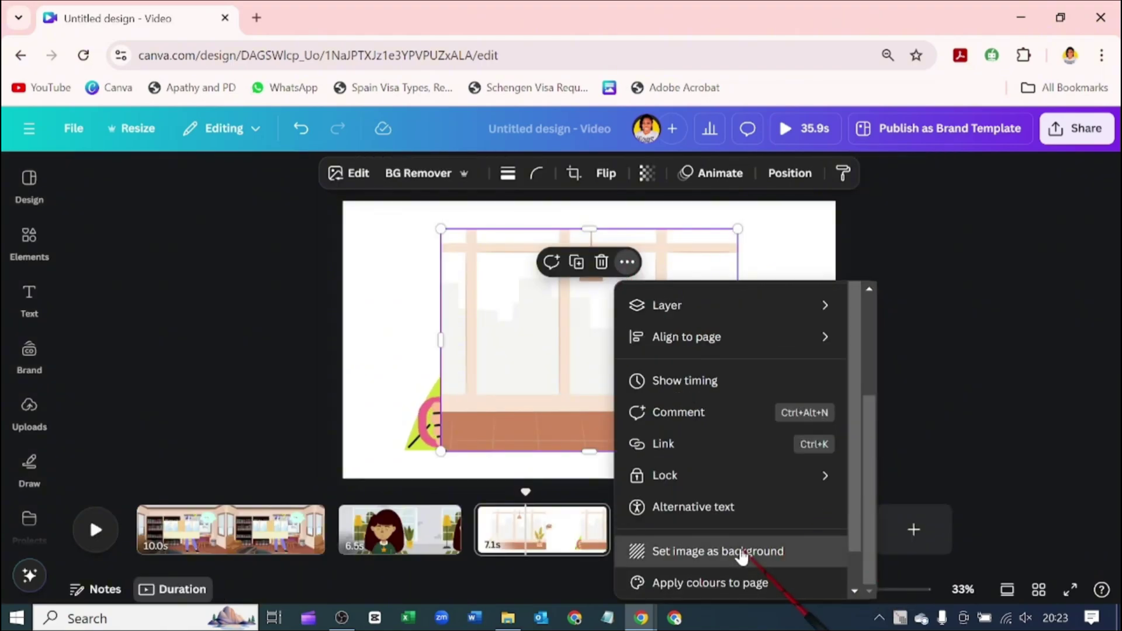
{"action": "left_click", "coordinate": [743, 548]}
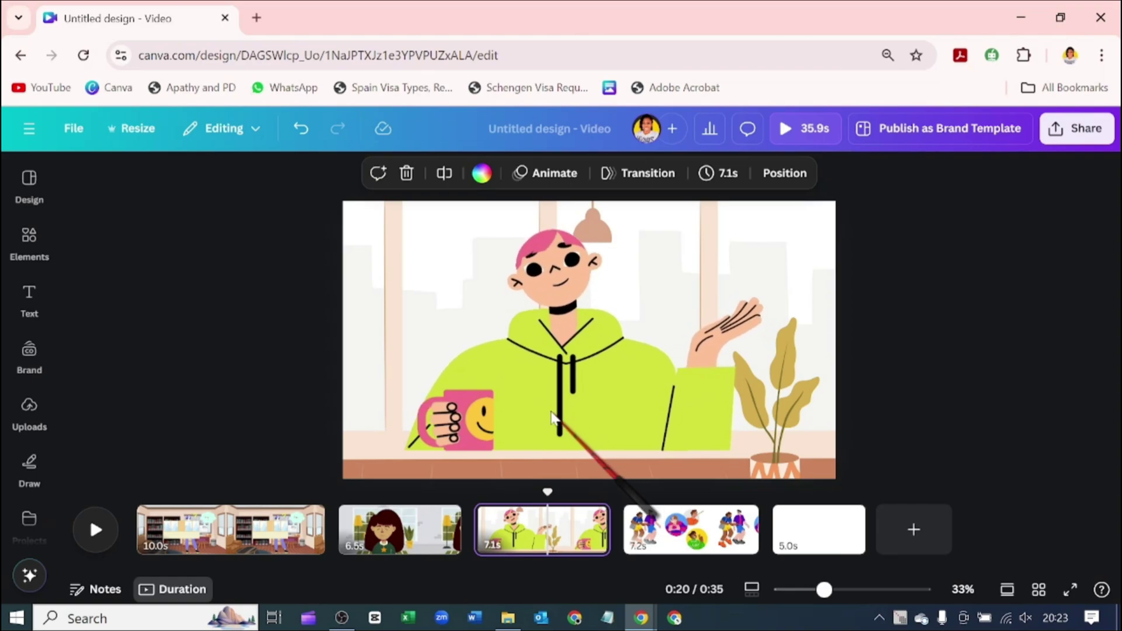
Drag the hoodie man toward the lower left of page 3 and deselect him.
{"action": "left_click", "coordinate": [692, 307]}
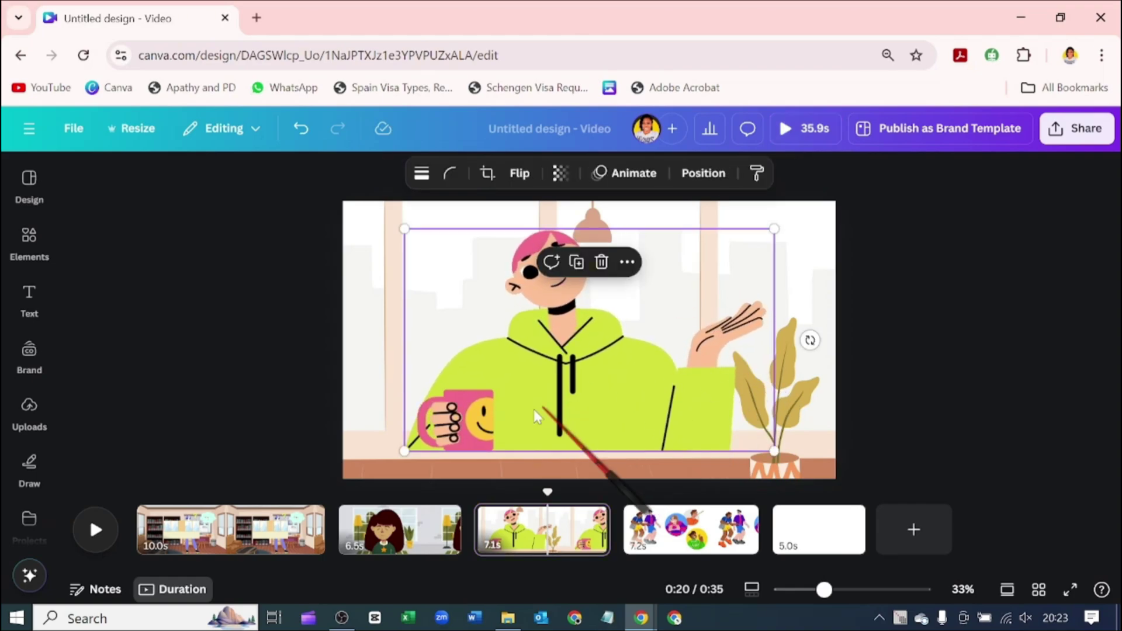
{"action": "left_click_drag", "start_coordinate": [498, 398], "coordinate": [447, 413]}
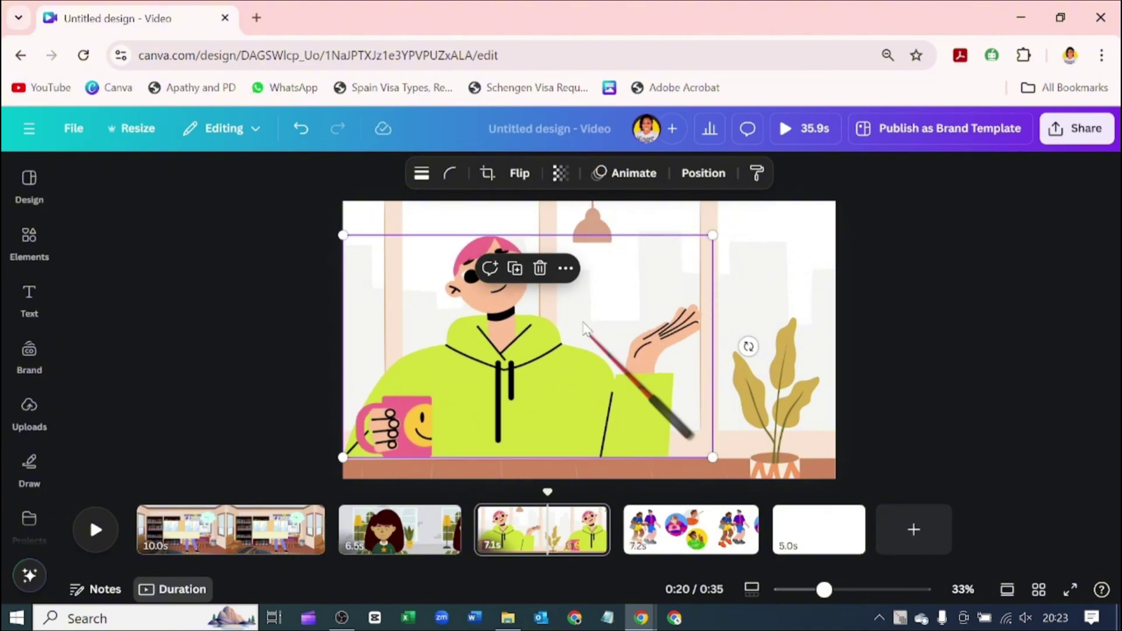
{"action": "left_click_drag", "start_coordinate": [635, 306], "coordinate": [637, 432]}
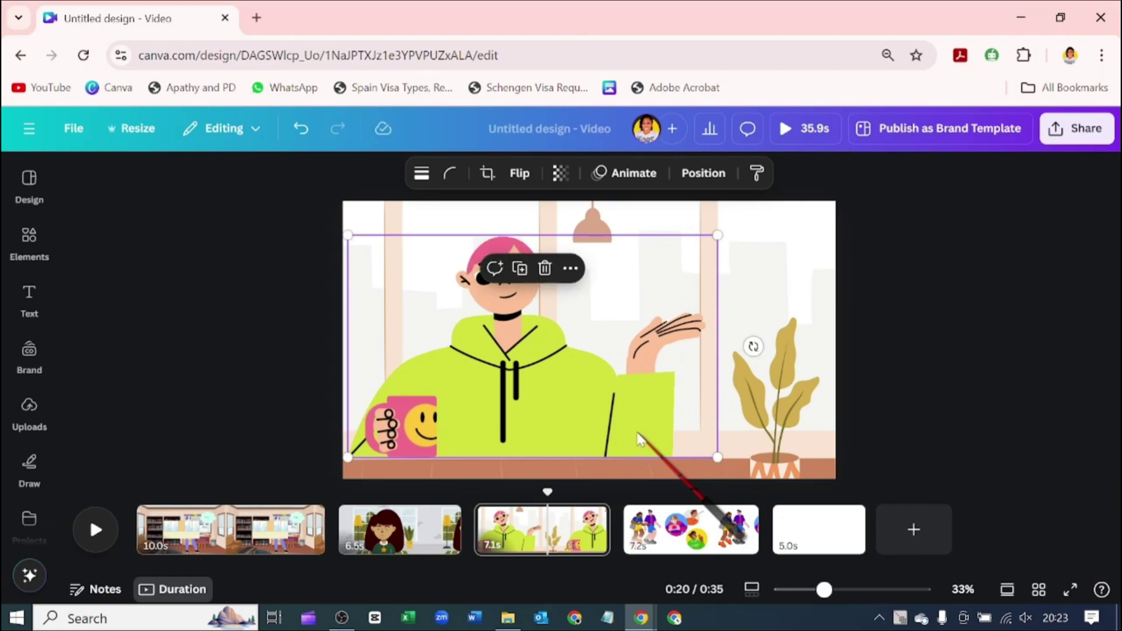
{"action": "key", "text": "Escape"}
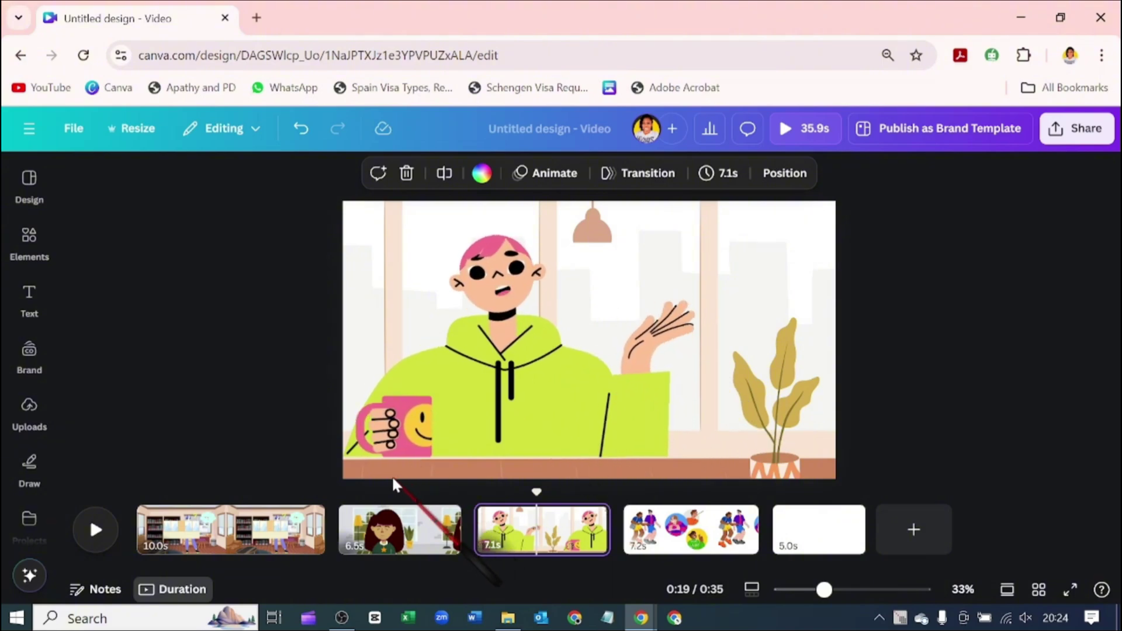
Undo the library-page change, then make the staircase living-room image the woman's page background.
{"action": "left_click", "coordinate": [207, 530]}
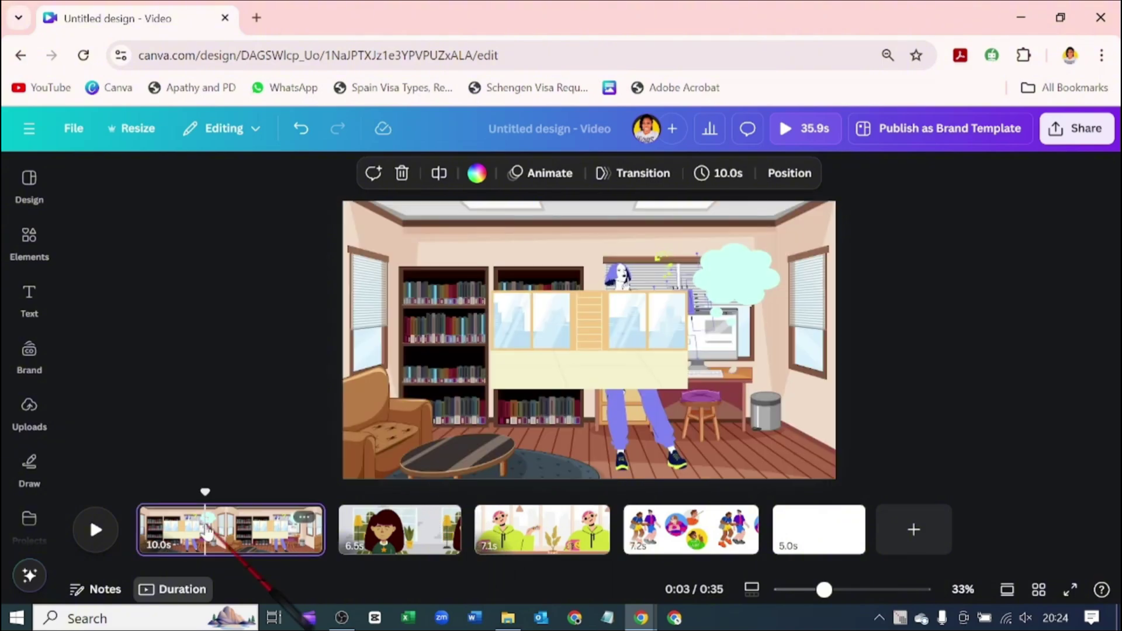
{"action": "key", "text": "ctrl+z"}
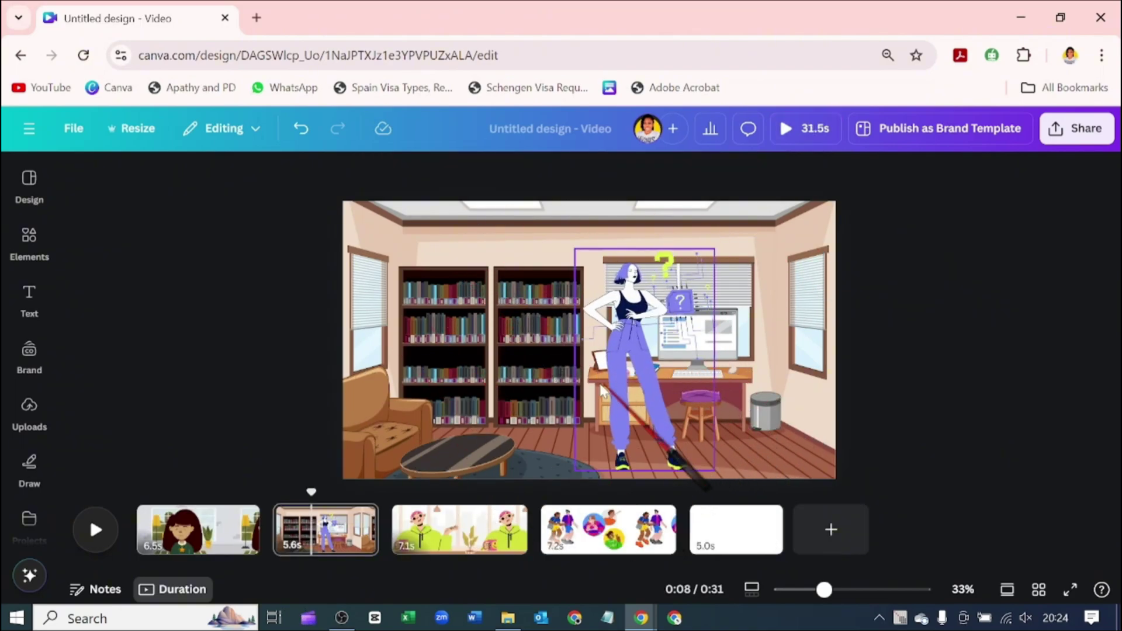
{"action": "left_click", "coordinate": [29, 239]}
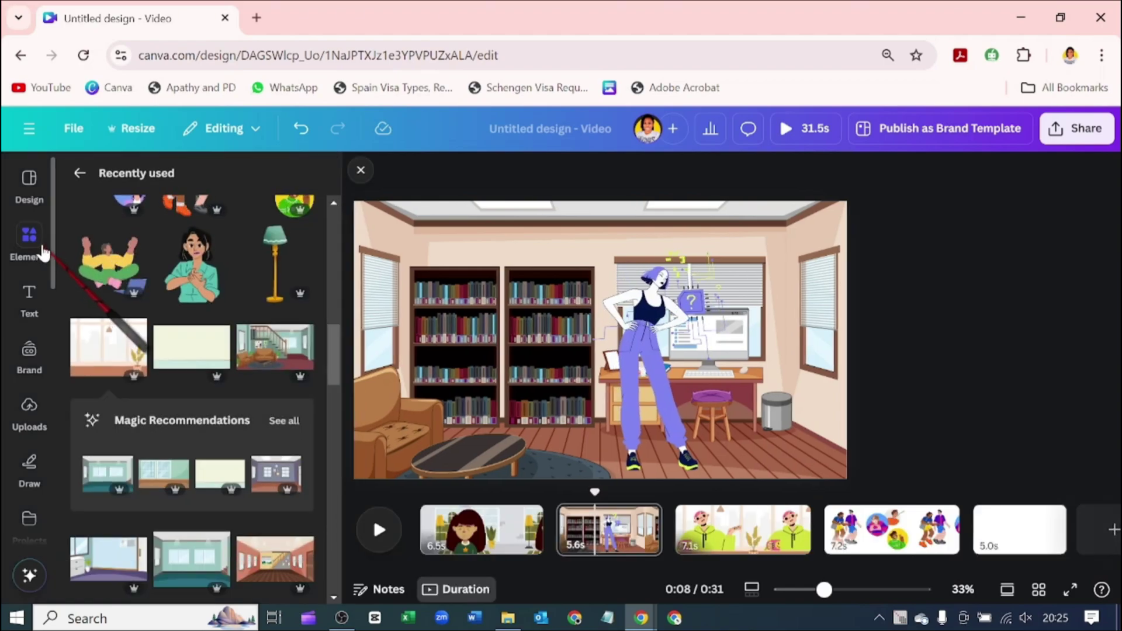
{"action": "left_click", "coordinate": [272, 348]}
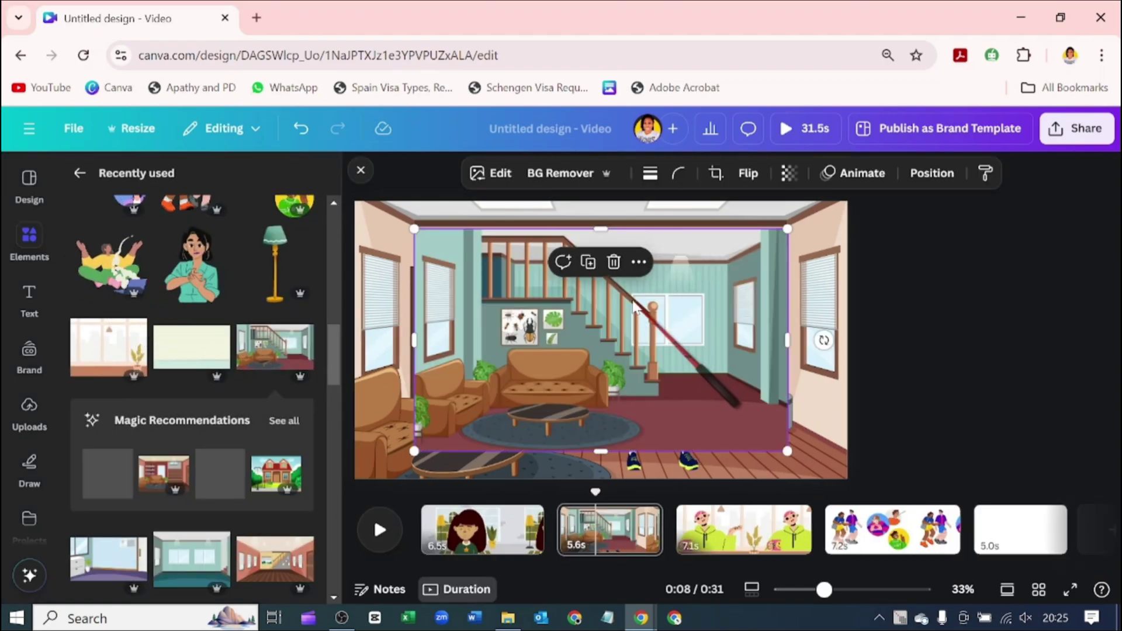
{"action": "left_click", "coordinate": [638, 262]}
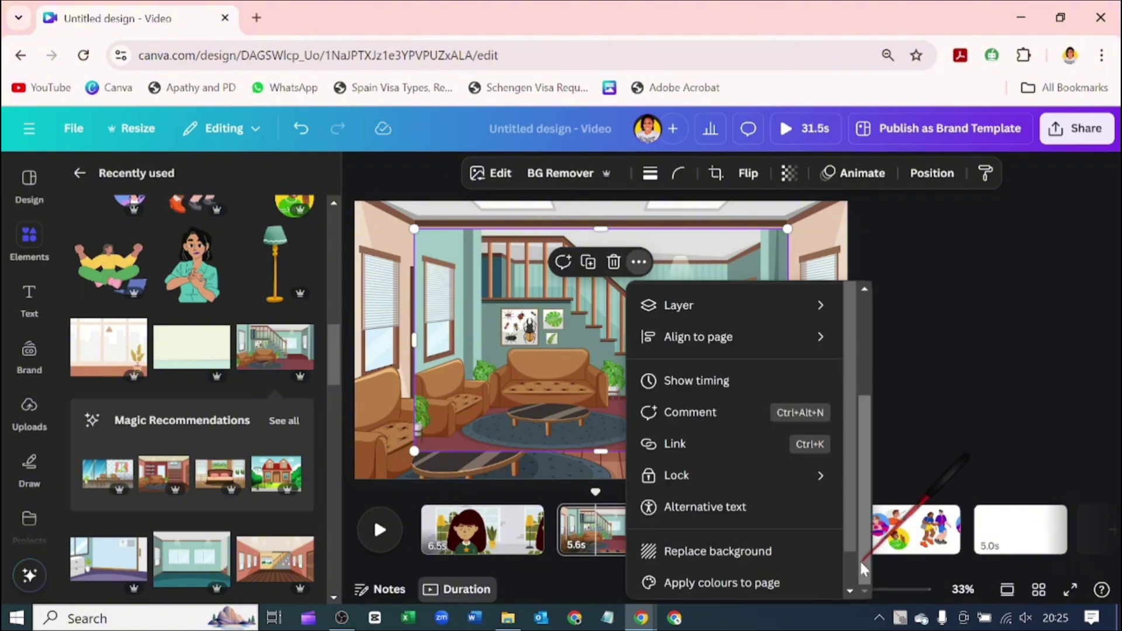
{"action": "left_click", "coordinate": [763, 552]}
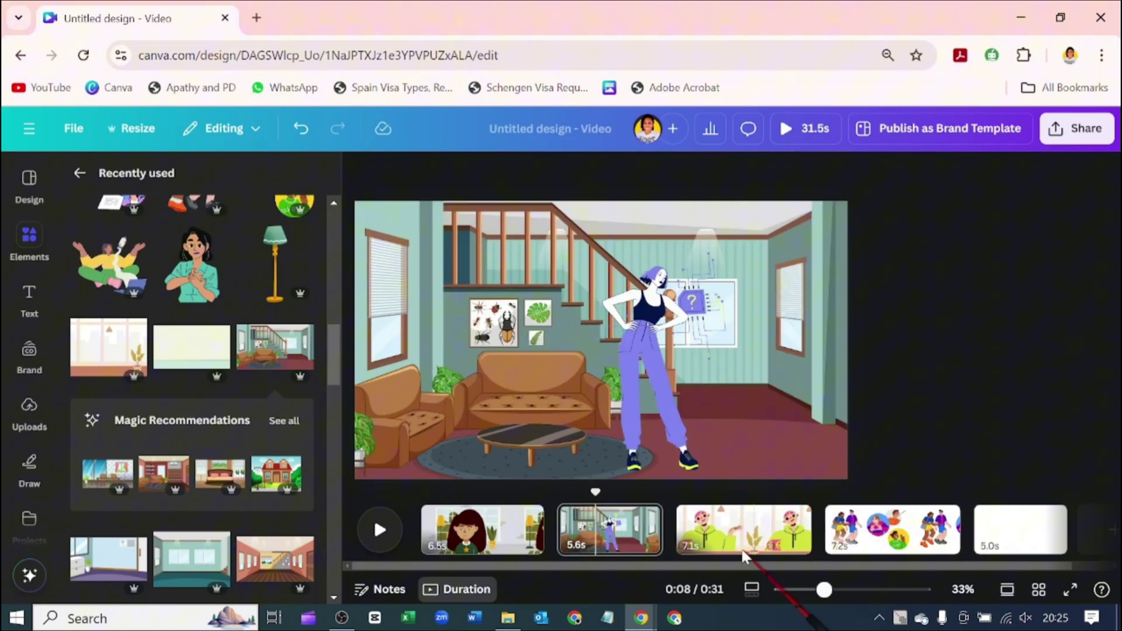
{"action": "left_click", "coordinate": [637, 450]}
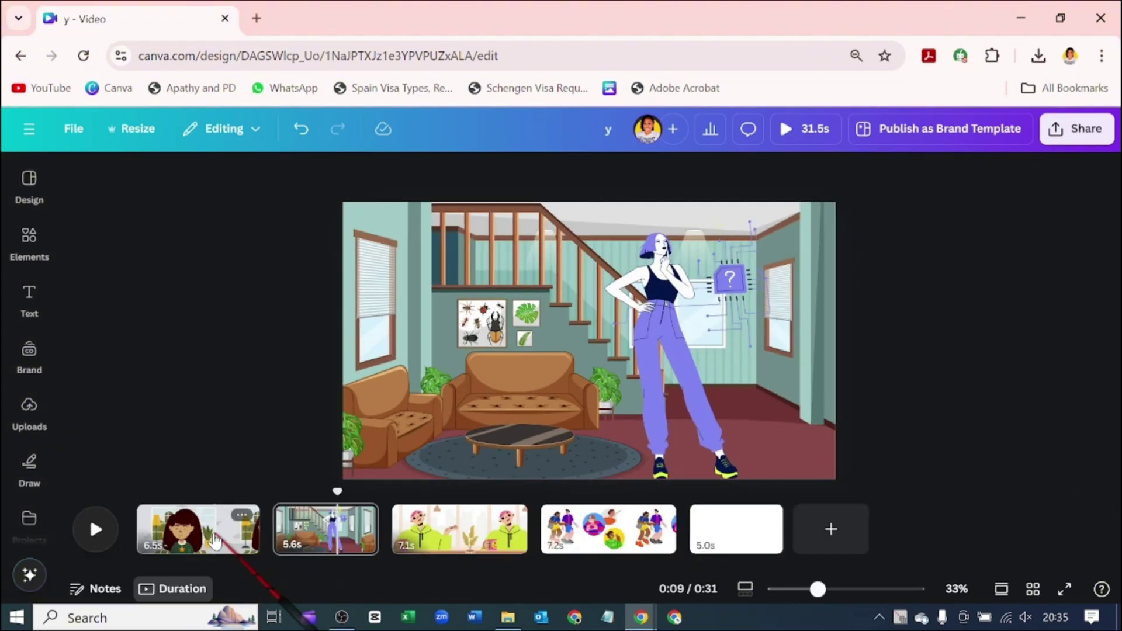
Move through the pages to the green-hoodie character's 7.1s page.
{"action": "left_click", "coordinate": [244, 535]}
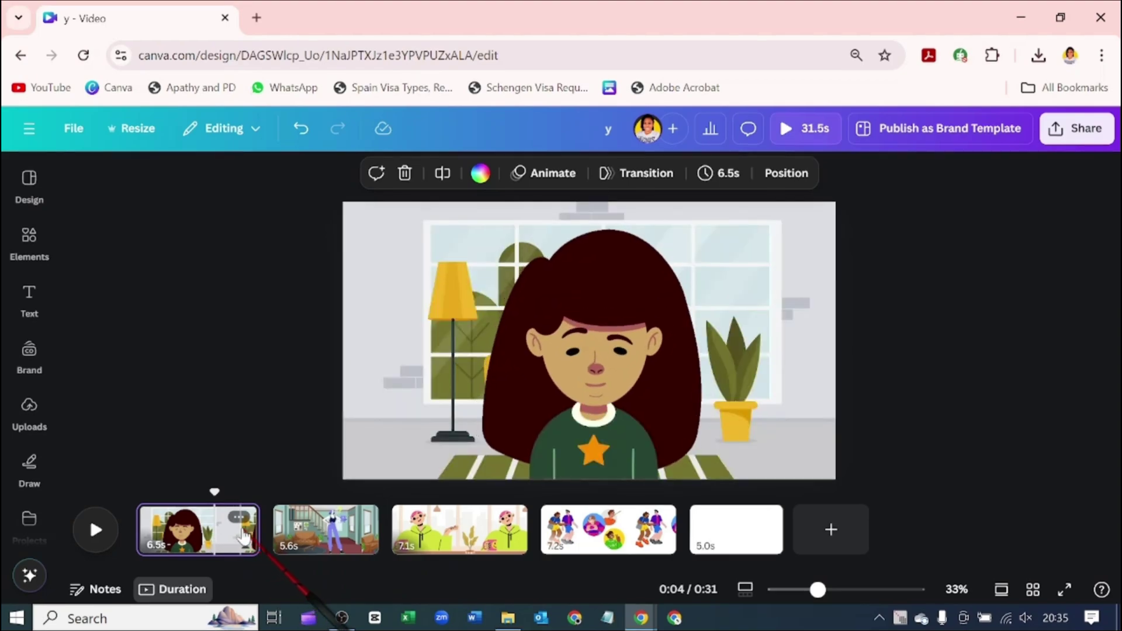
{"action": "left_click", "coordinate": [304, 540]}
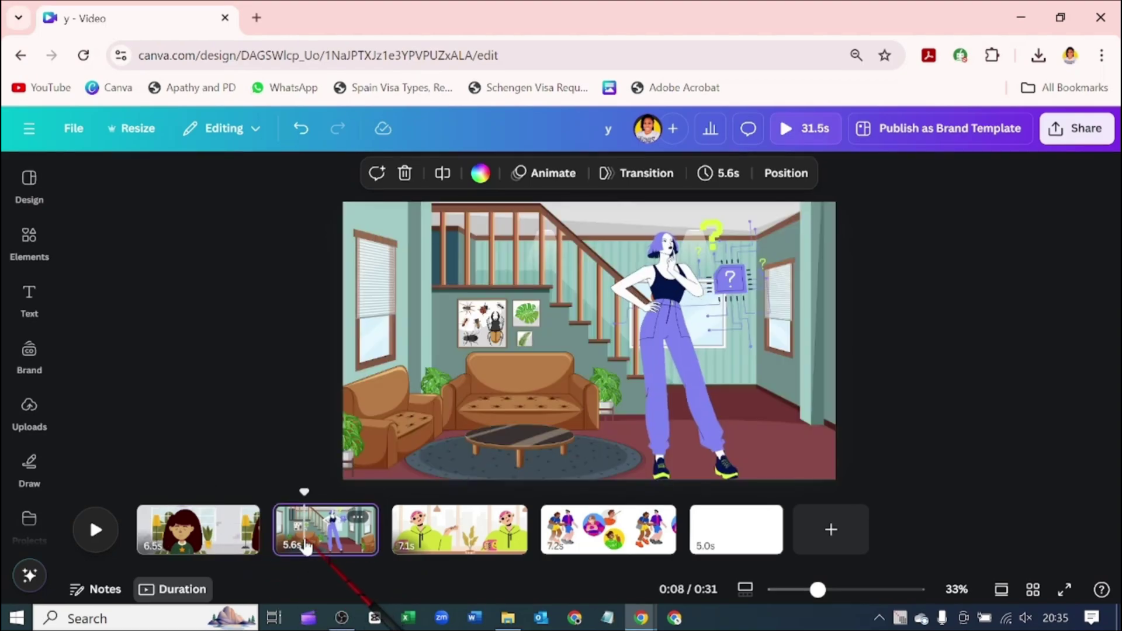
{"action": "left_click", "coordinate": [431, 541]}
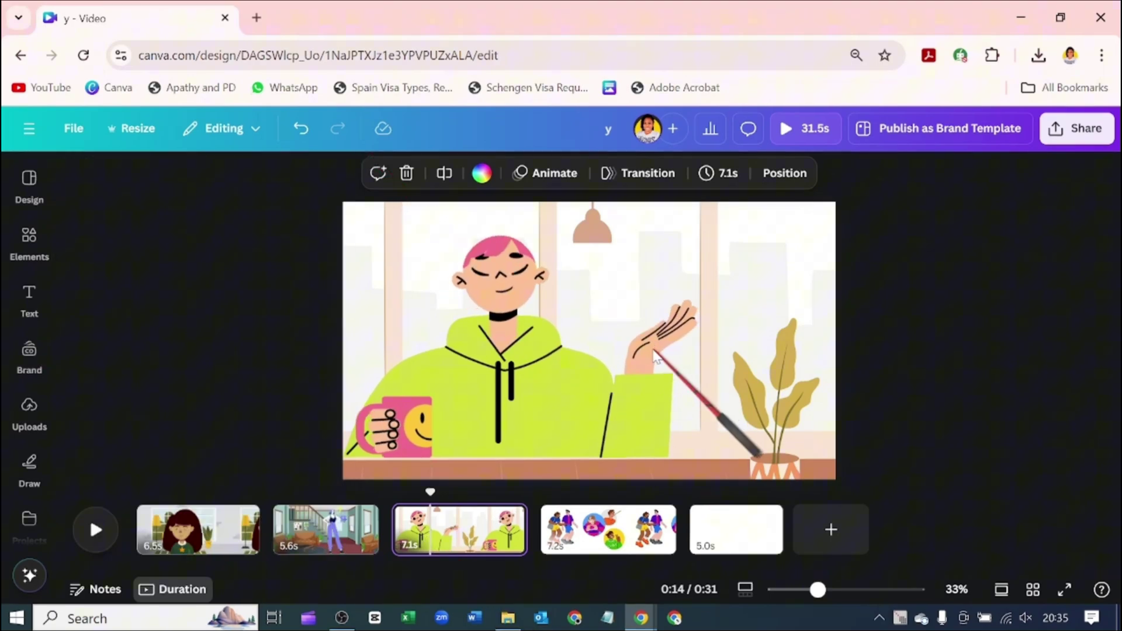
Narrow the text bubble search results to animated graphics only.
{"action": "left_click", "coordinate": [29, 298]}
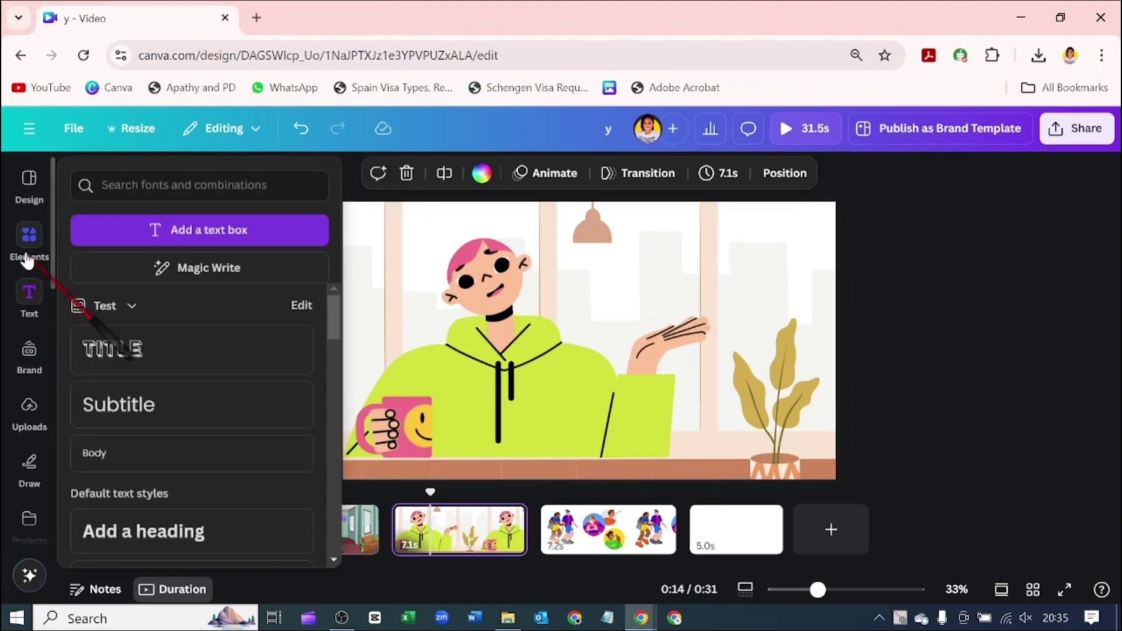
{"action": "left_click", "coordinate": [27, 259]}
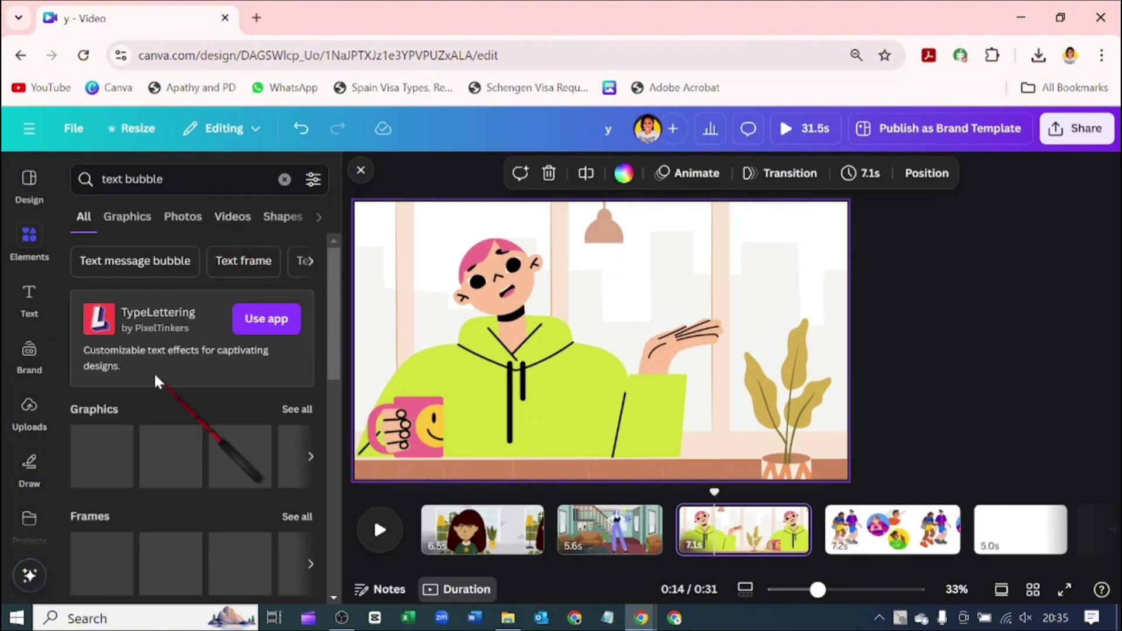
{"action": "left_click", "coordinate": [128, 218]}
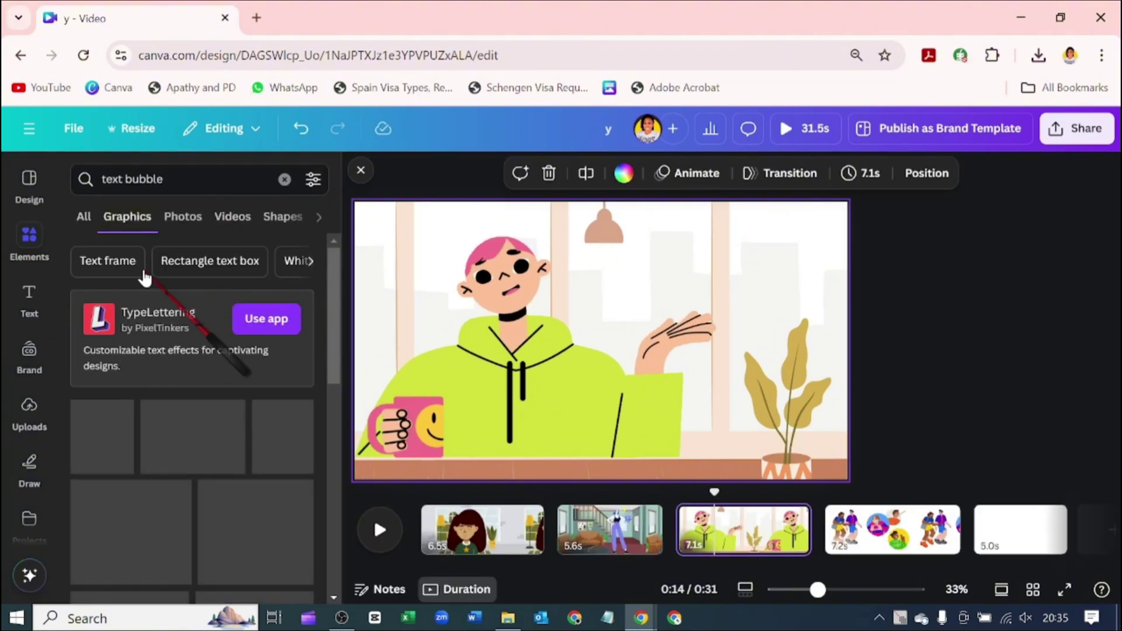
{"action": "left_click", "coordinate": [314, 180]}
{"action": "scroll", "coordinate": [199, 328], "scroll_direction": "down", "scroll_amount": 3}
{"action": "left_click", "coordinate": [92, 349]}
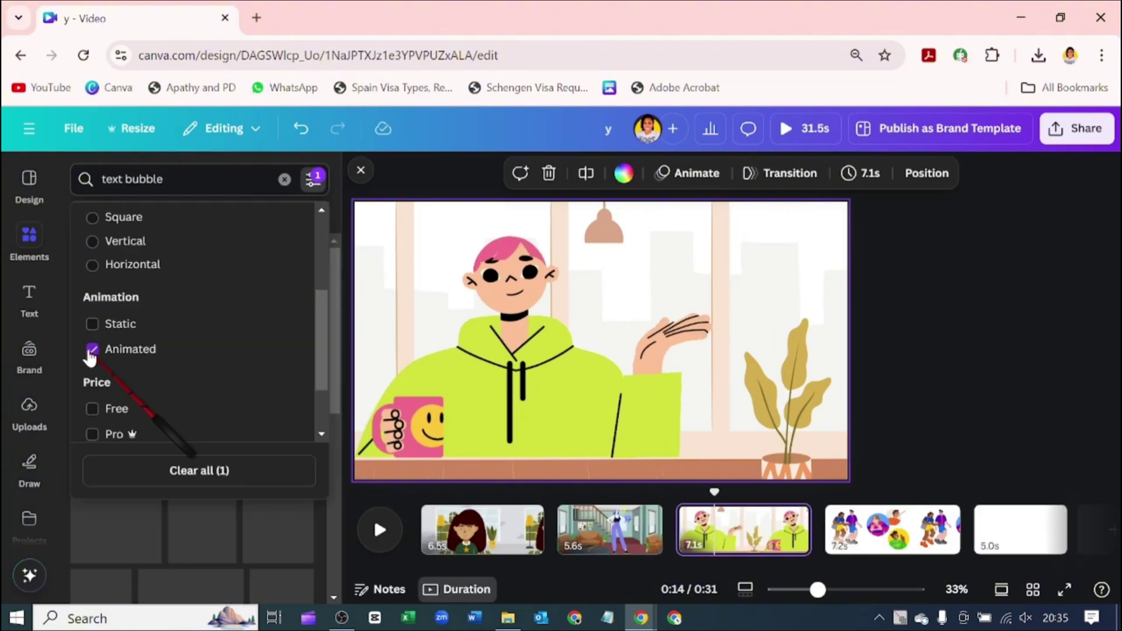
Add the rectangular speech bubble, move it up-right beside the hoodie man's head, and shrink it.
{"action": "left_click", "coordinate": [339, 220]}
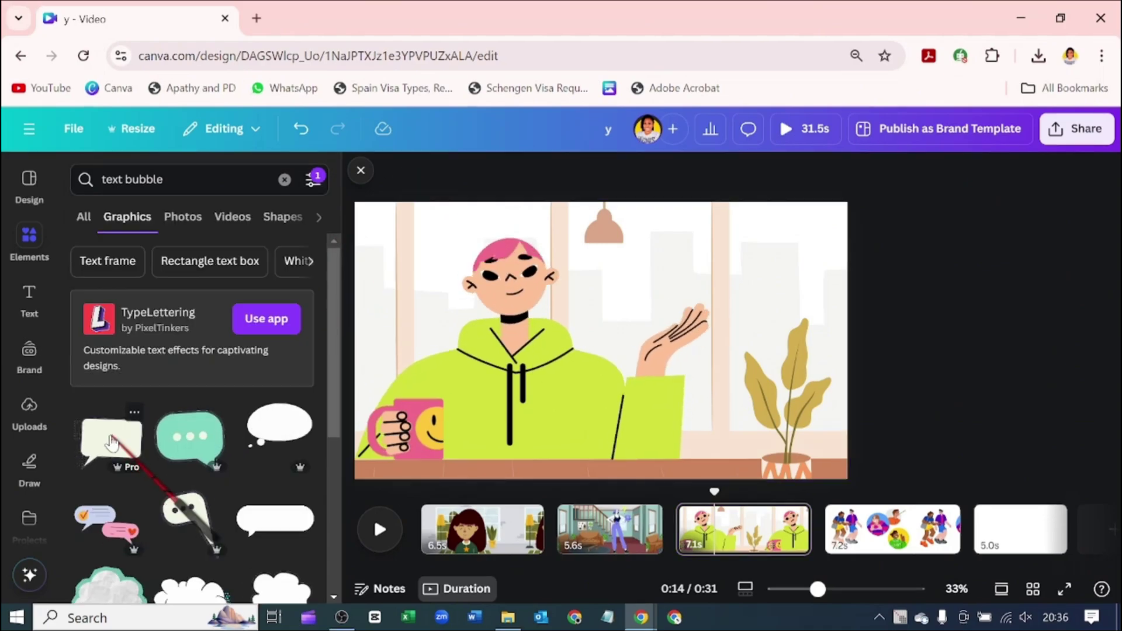
{"action": "left_click", "coordinate": [111, 442]}
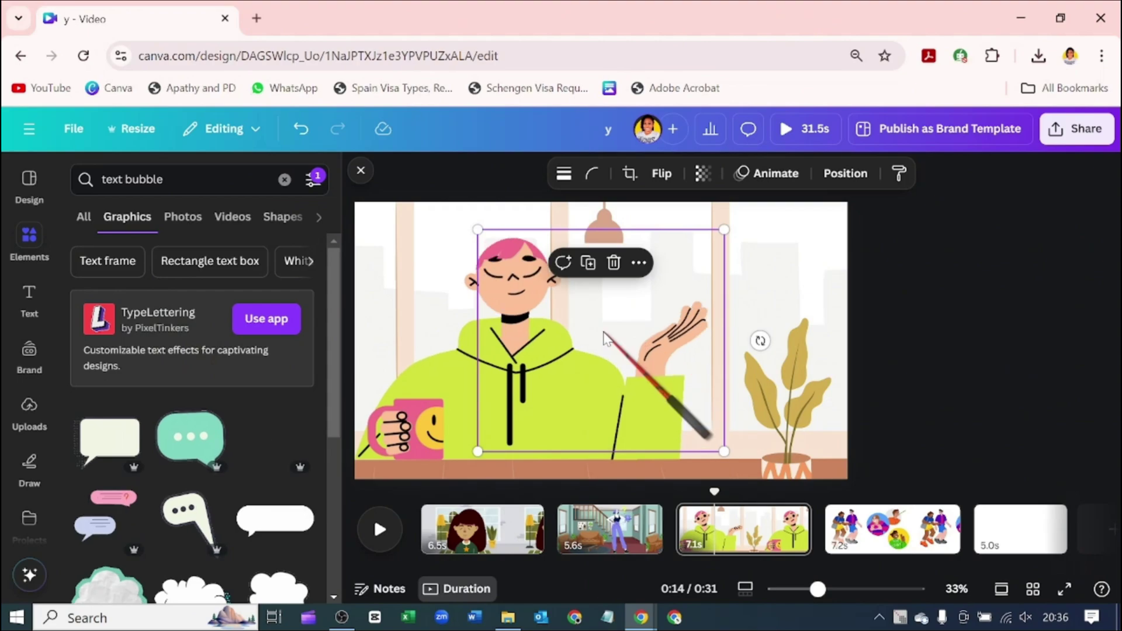
{"action": "left_click_drag", "start_coordinate": [604, 336], "coordinate": [671, 297]}
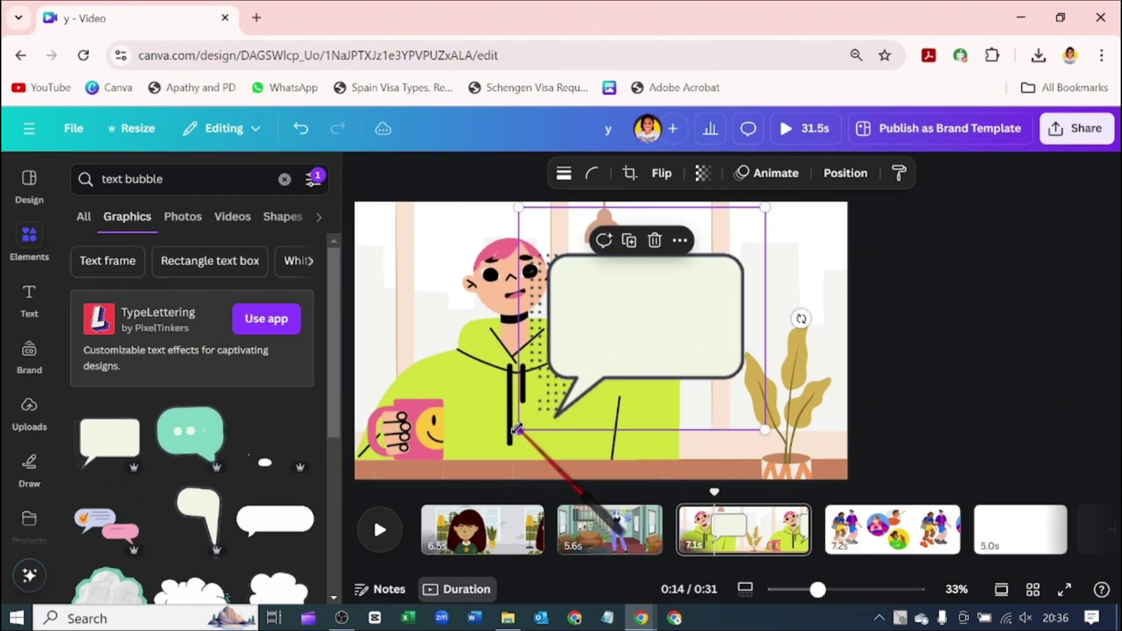
{"action": "left_click_drag", "start_coordinate": [518, 429], "coordinate": [624, 348]}
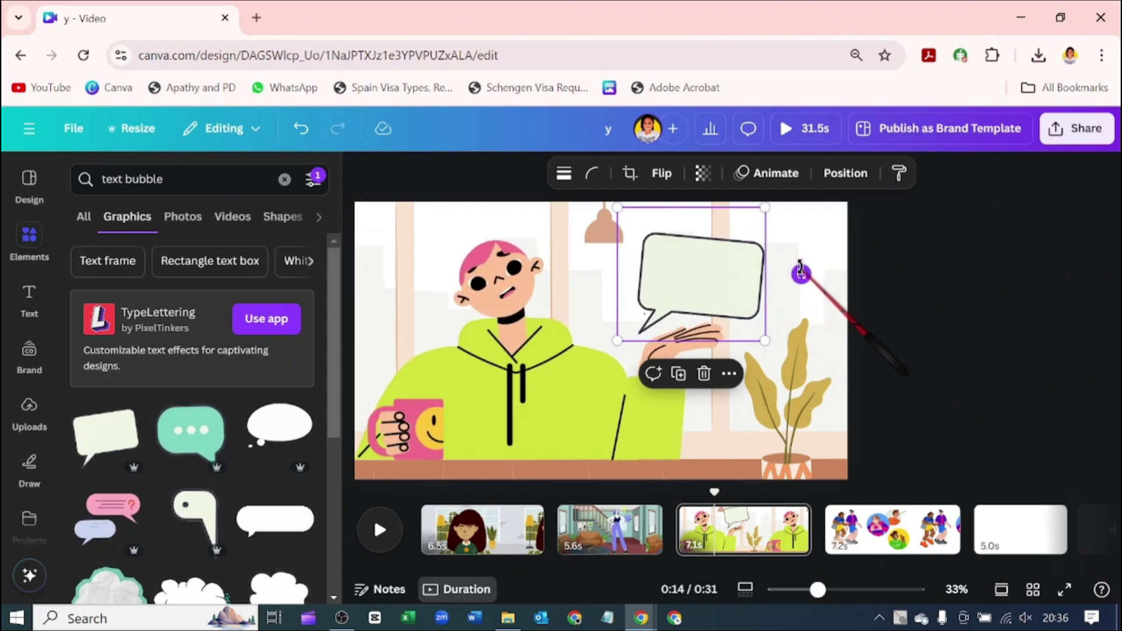
Reduce the bubble's tilt and add a Gagalin heading 'Worry no more' inside it.
{"action": "left_click_drag", "start_coordinate": [796, 242], "coordinate": [799, 255]}
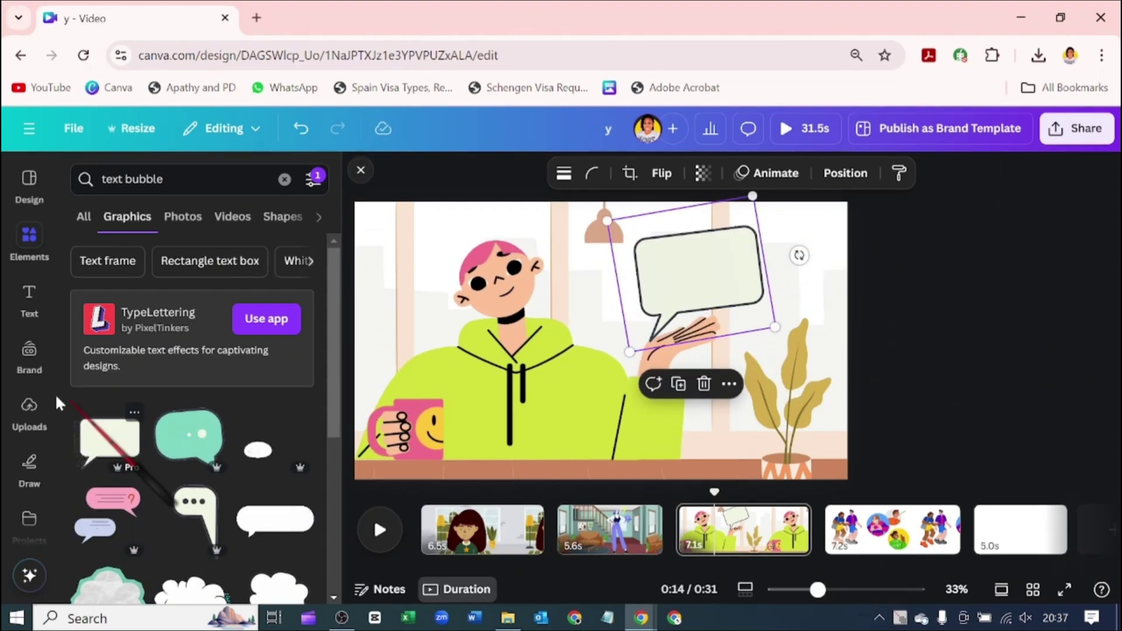
{"action": "left_click", "coordinate": [30, 297]}
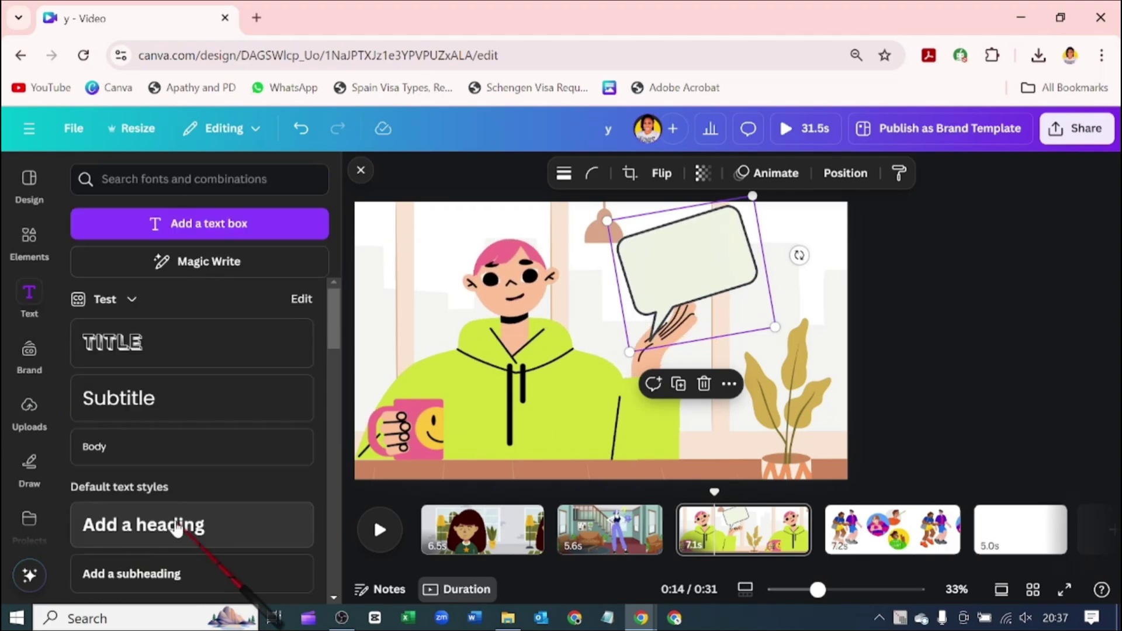
{"action": "left_click", "coordinate": [176, 529]}
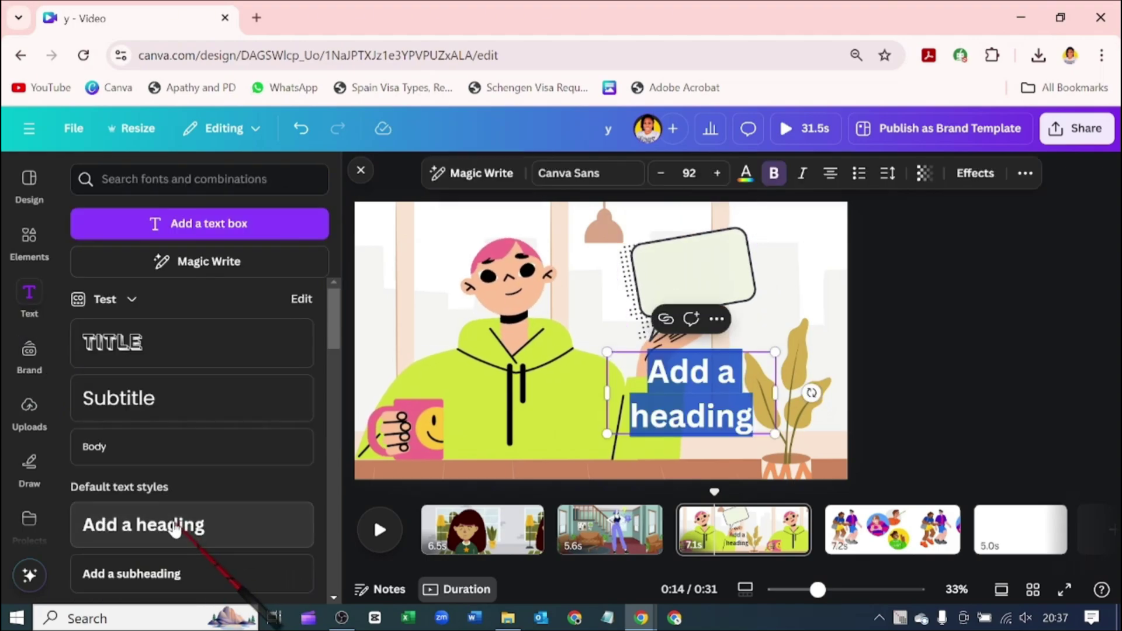
{"action": "type", "text": "Worry no more"}
{"action": "left_click", "coordinate": [587, 173]}
{"action": "left_click", "coordinate": [117, 463]}
{"action": "left_click_drag", "start_coordinate": [688, 396], "coordinate": [718, 327]}
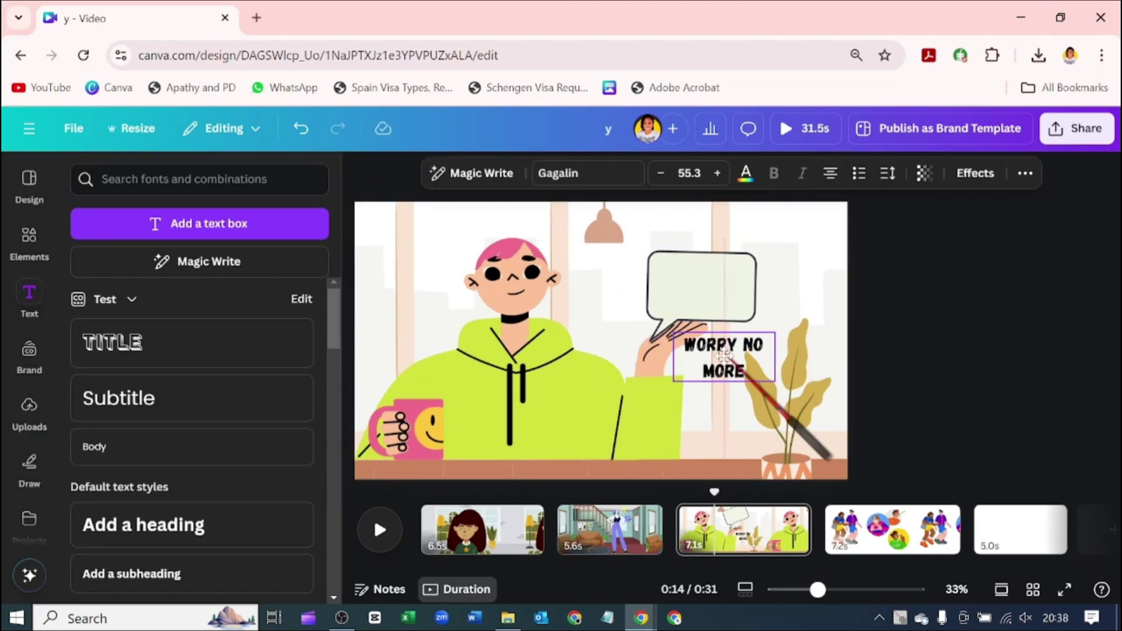
{"action": "key", "text": "ctrl+a"}
Select the WORRY NO MORE text and speech bubble in the layers list and group them.
{"action": "left_click", "coordinate": [1027, 174]}
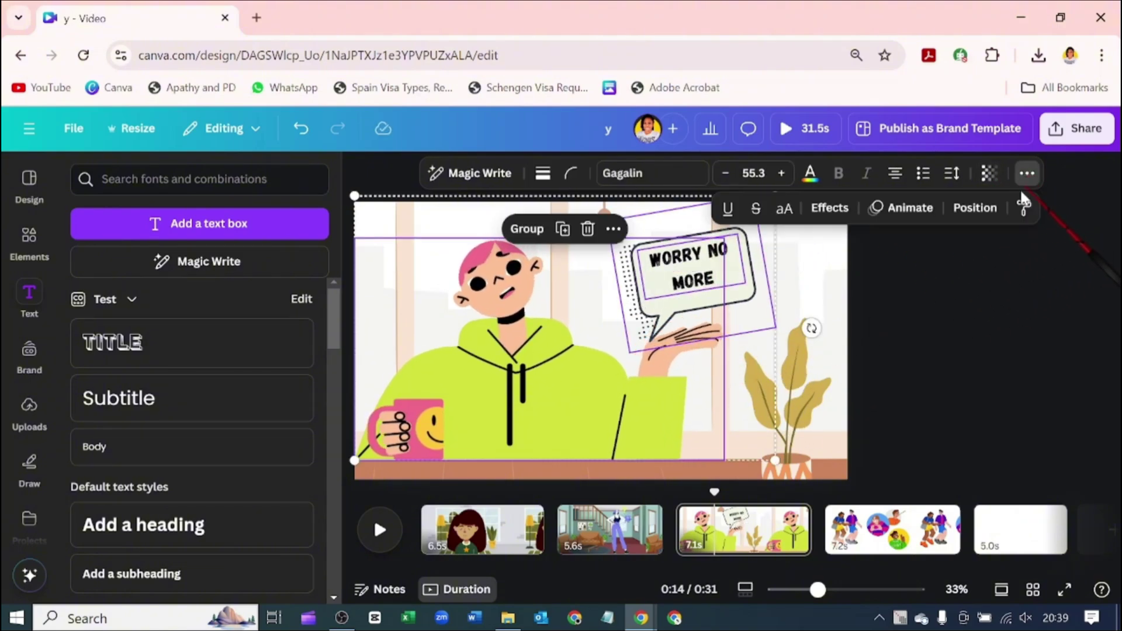
{"action": "left_click", "coordinate": [975, 211]}
{"action": "left_click", "coordinate": [256, 323]}
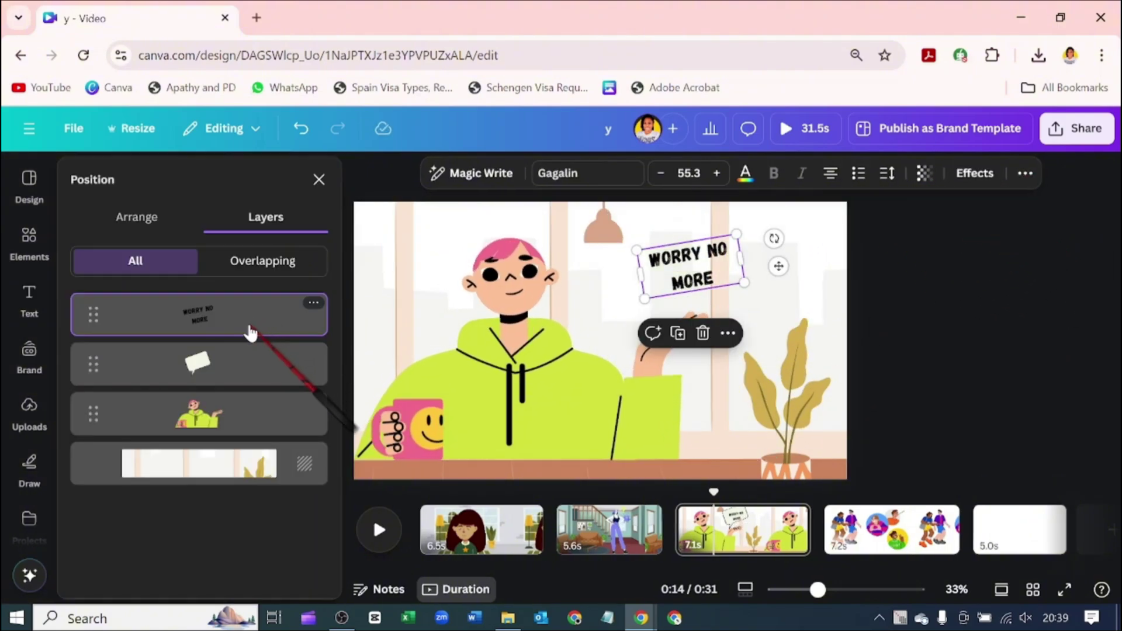
{"action": "left_click", "coordinate": [244, 369], "text": "shift"}
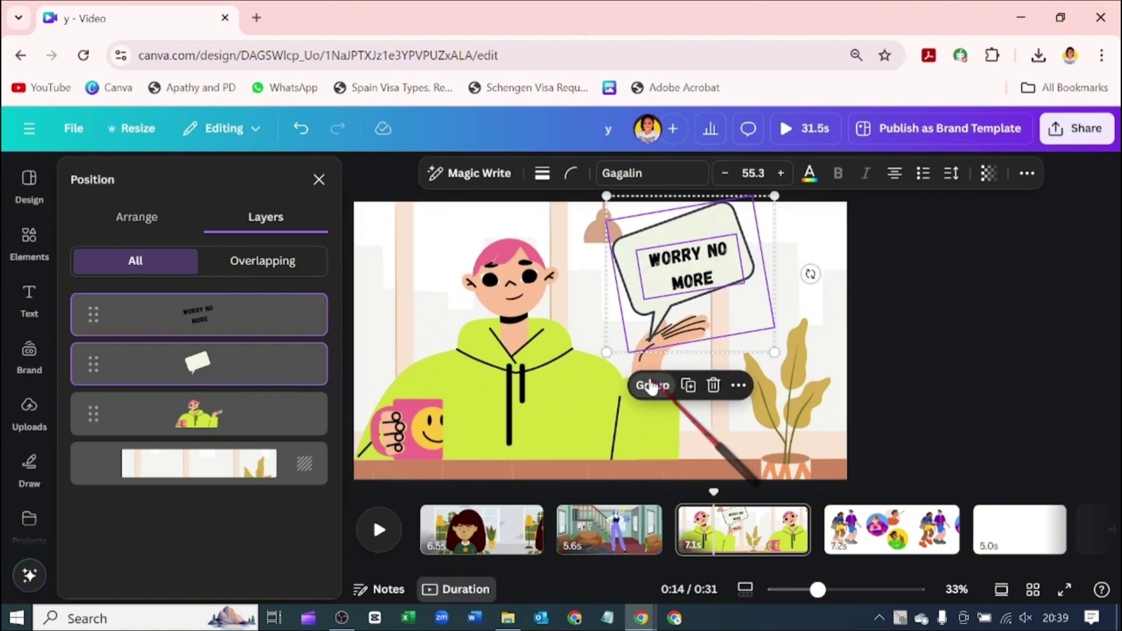
{"action": "left_click", "coordinate": [648, 385]}
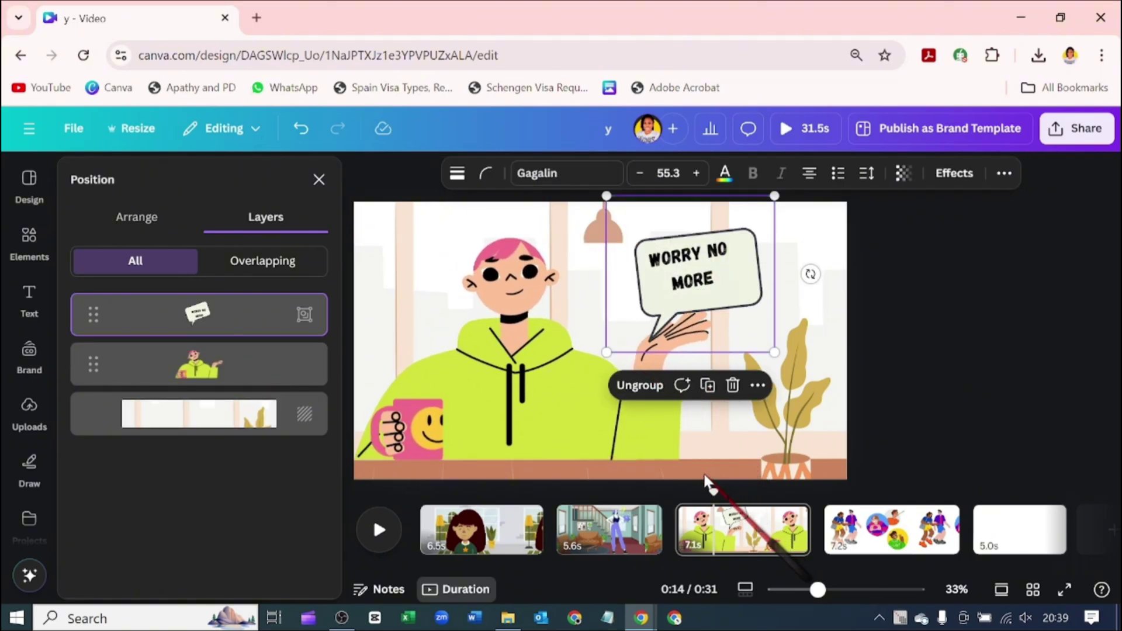
Shorten the bubble group's on-screen timing and preview the result.
{"action": "left_click", "coordinate": [758, 385]}
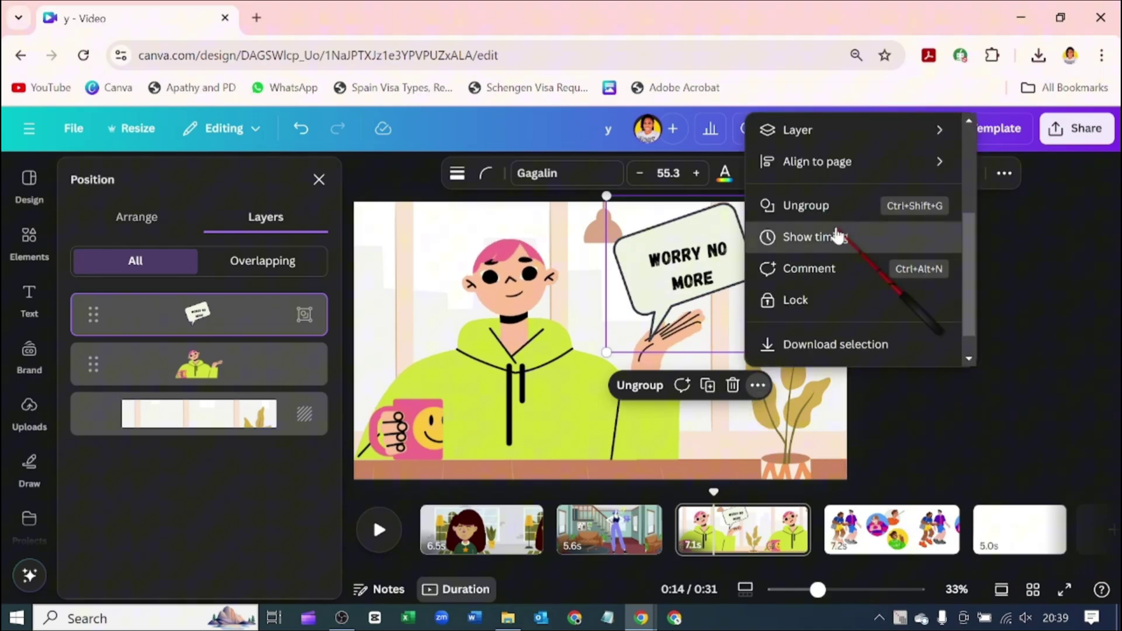
{"action": "left_click", "coordinate": [832, 240]}
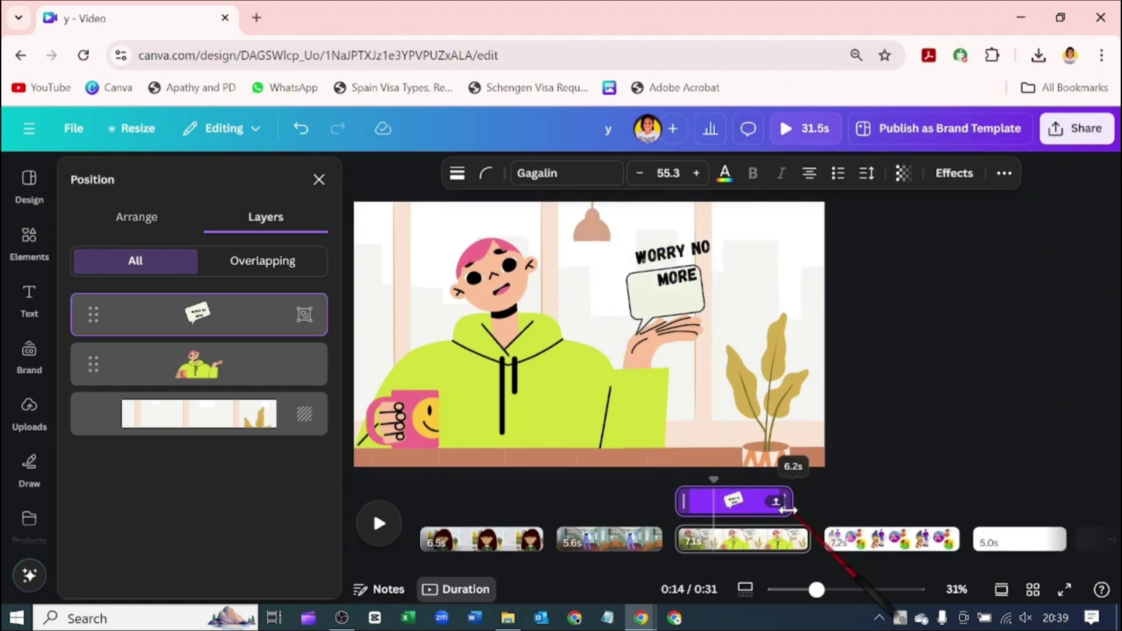
{"action": "left_click_drag", "start_coordinate": [807, 502], "coordinate": [677, 506]}
{"action": "left_click", "coordinate": [378, 532]}
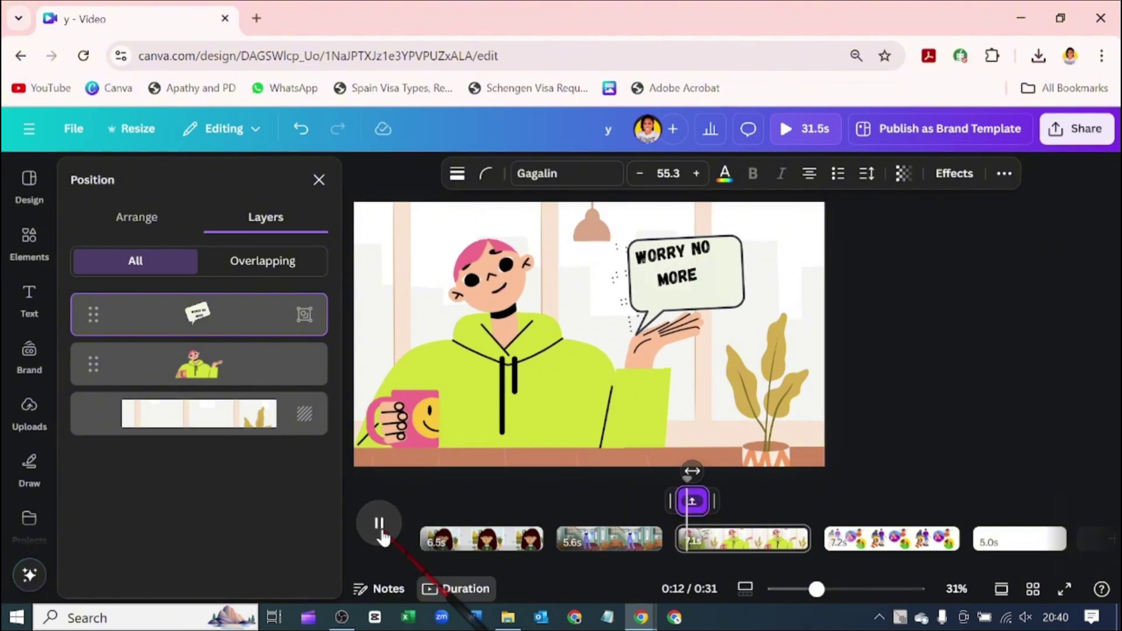
{"action": "left_click", "coordinate": [379, 525]}
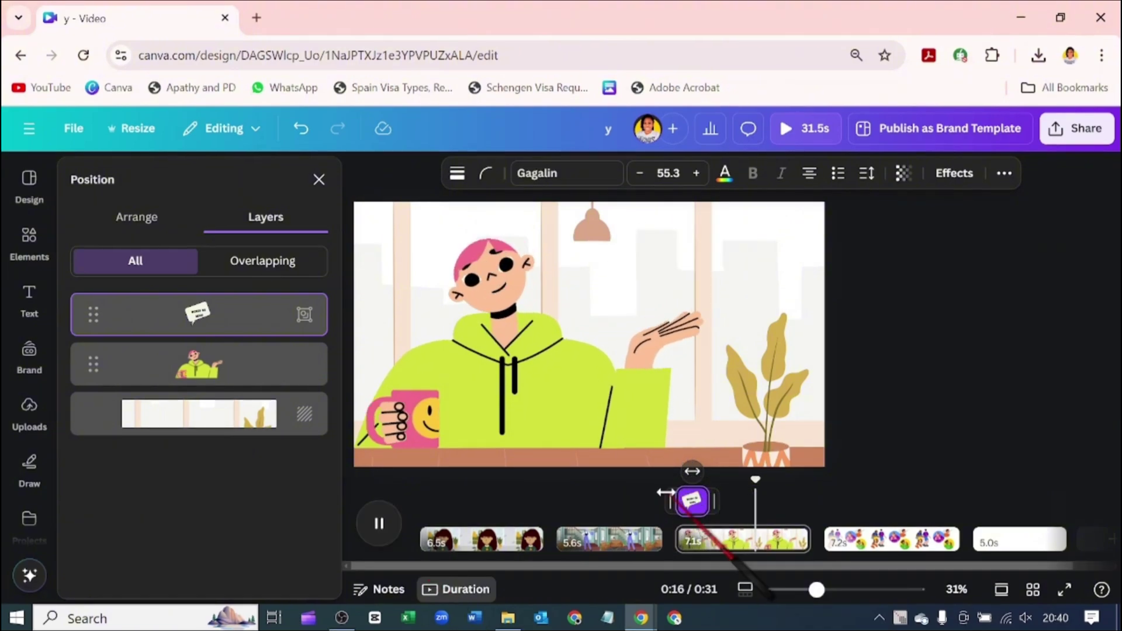
{"action": "left_click", "coordinate": [662, 492]}
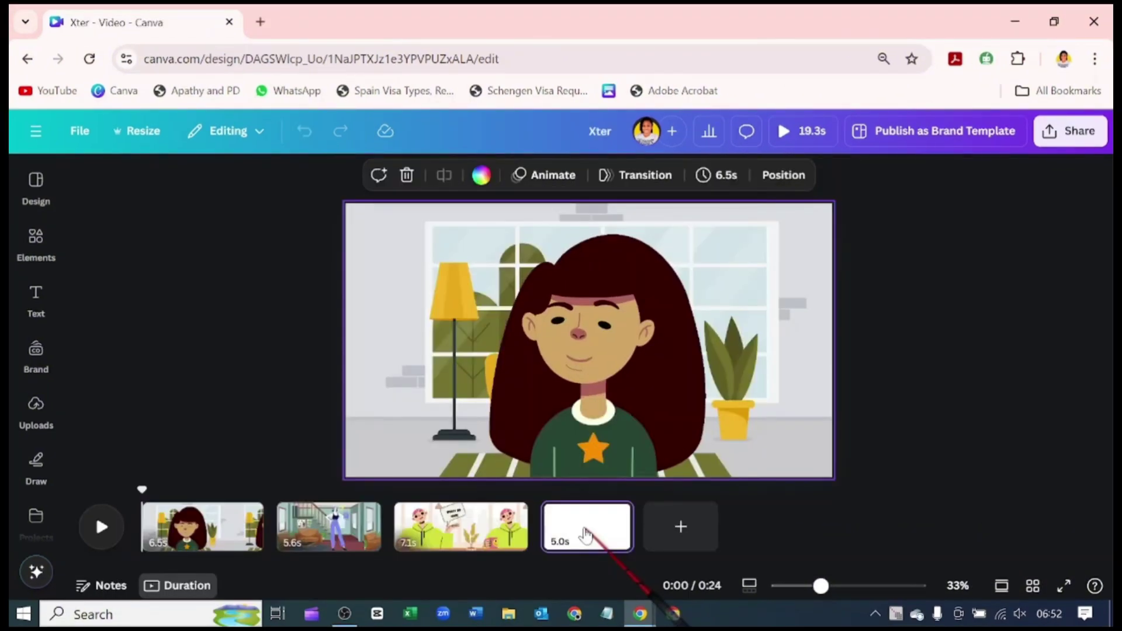
Search Illustrated characters videos and add the woman-at-laptop clip to blank page 4.
{"action": "left_click", "coordinate": [586, 534]}
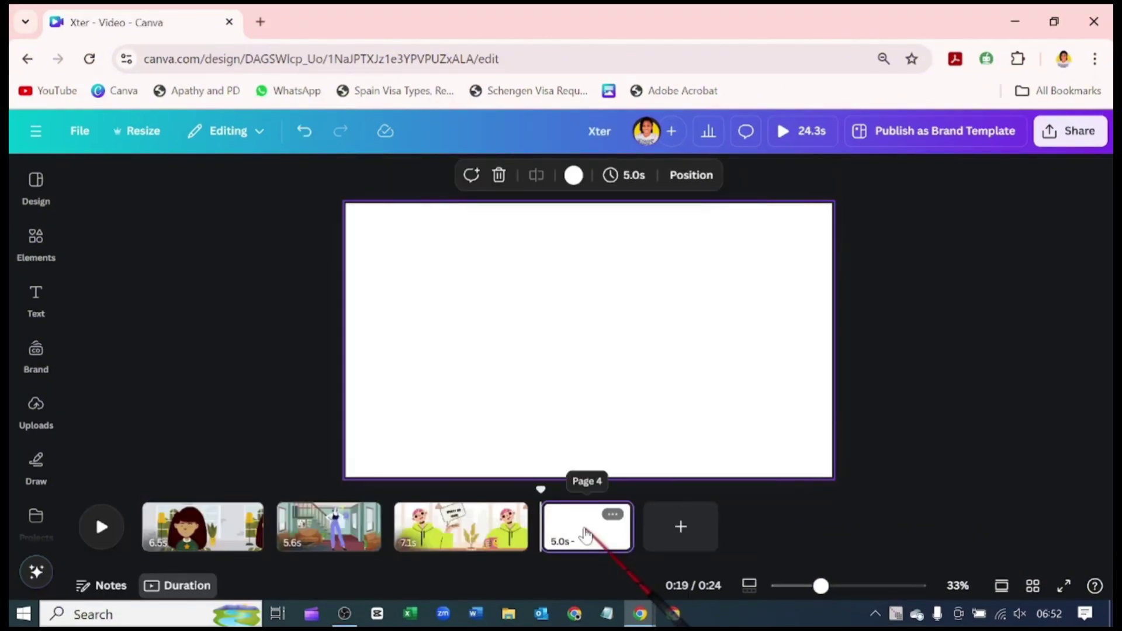
{"action": "left_click", "coordinate": [24, 240]}
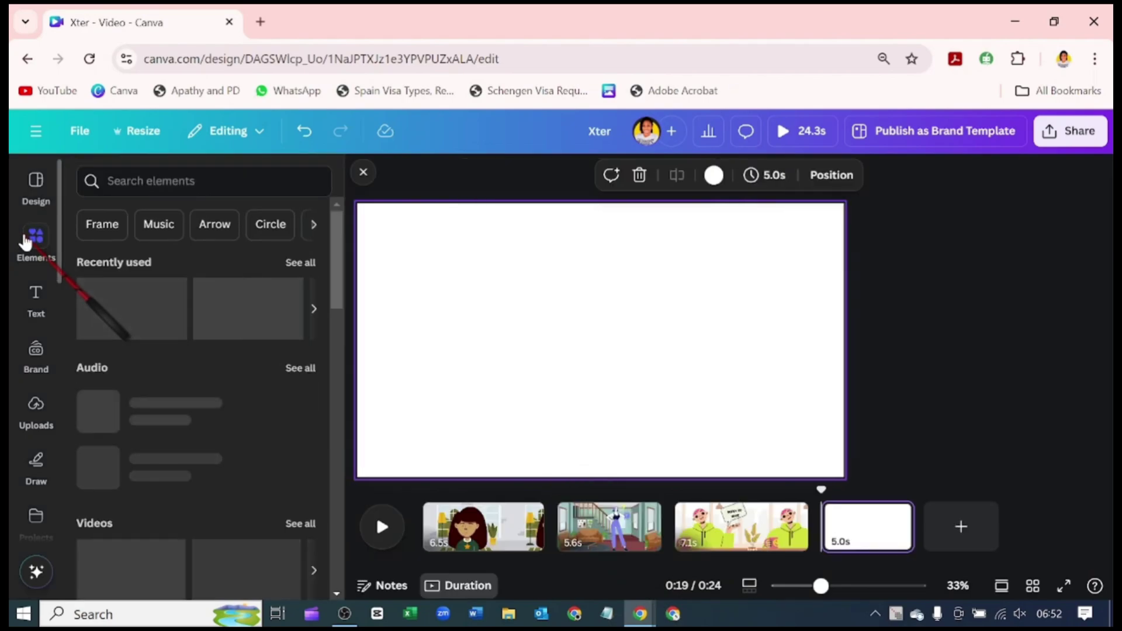
{"action": "left_click", "coordinate": [146, 181]}
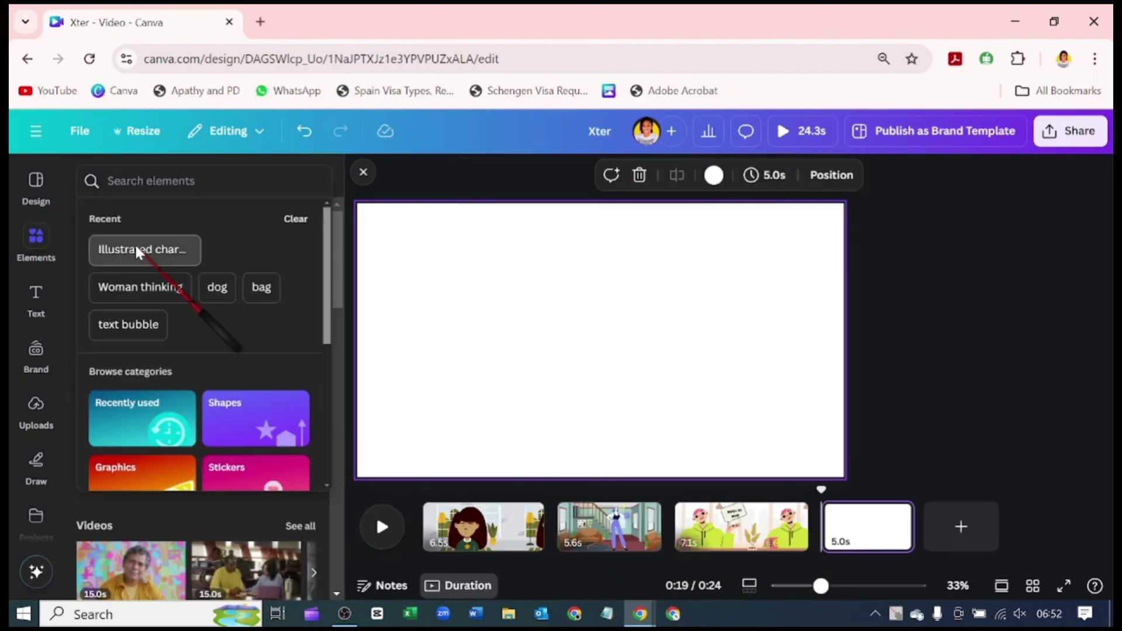
{"action": "left_click", "coordinate": [135, 250]}
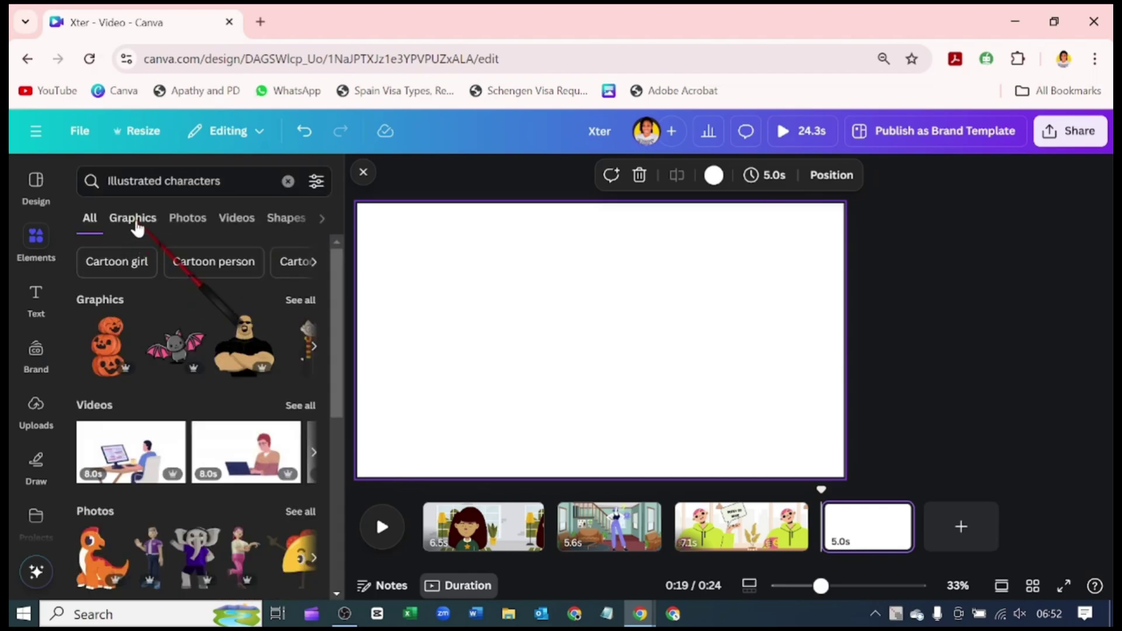
{"action": "left_click", "coordinate": [234, 225]}
{"action": "scroll", "coordinate": [175, 314], "scroll_direction": "down", "scroll_amount": 3}
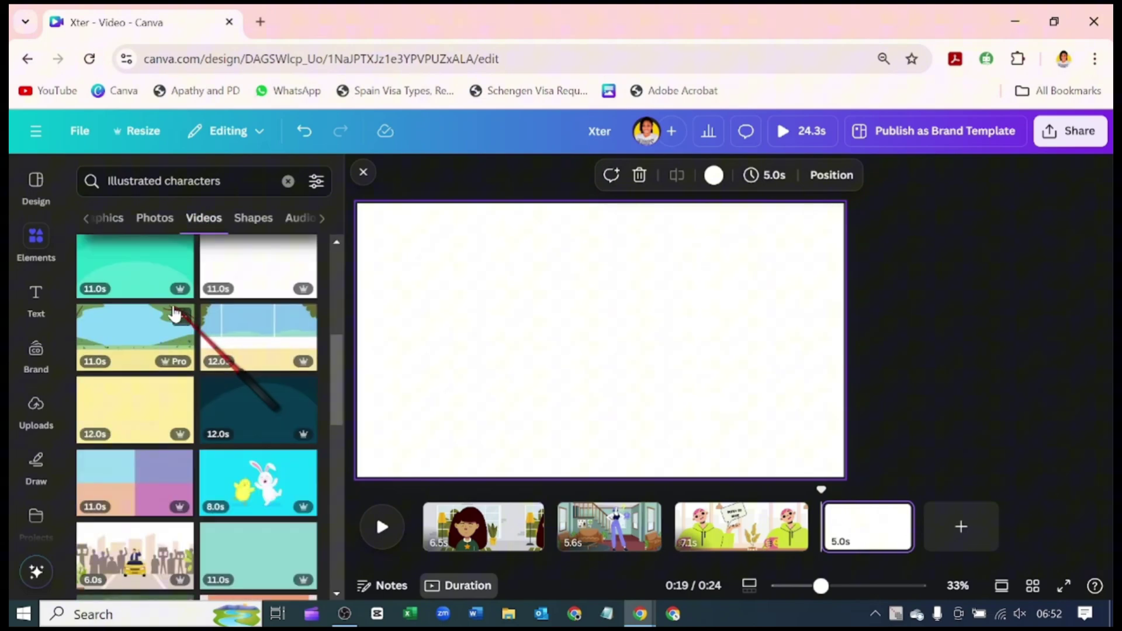
{"action": "scroll", "coordinate": [174, 314], "scroll_direction": "down", "scroll_amount": 10}
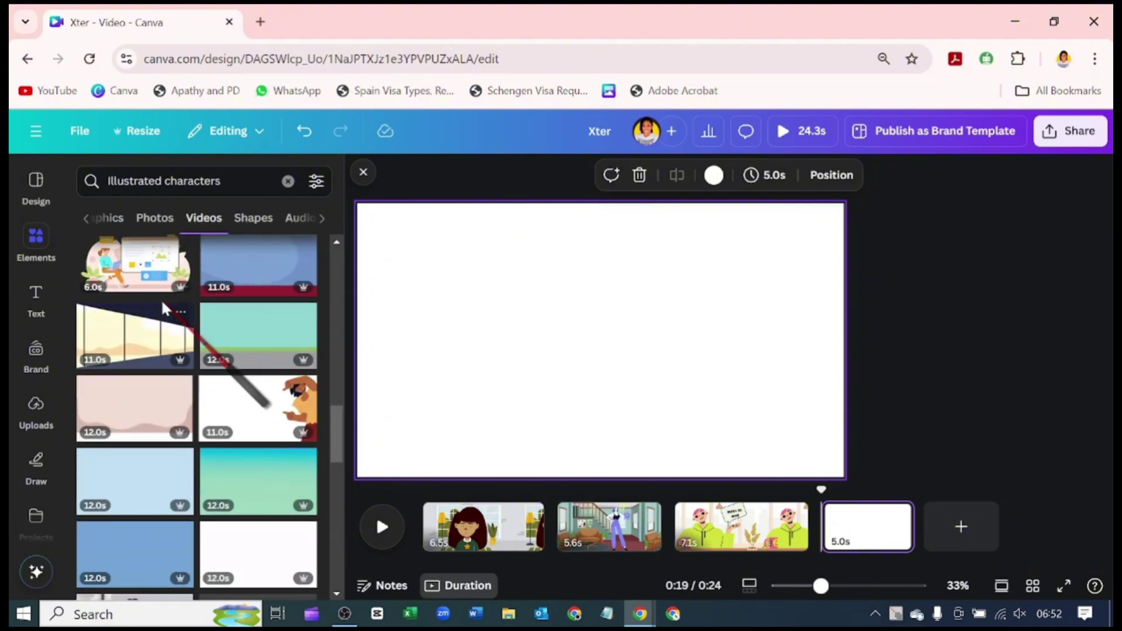
{"action": "scroll", "coordinate": [166, 310], "scroll_direction": "down", "scroll_amount": 5}
{"action": "scroll", "coordinate": [163, 314], "scroll_direction": "down", "scroll_amount": 2}
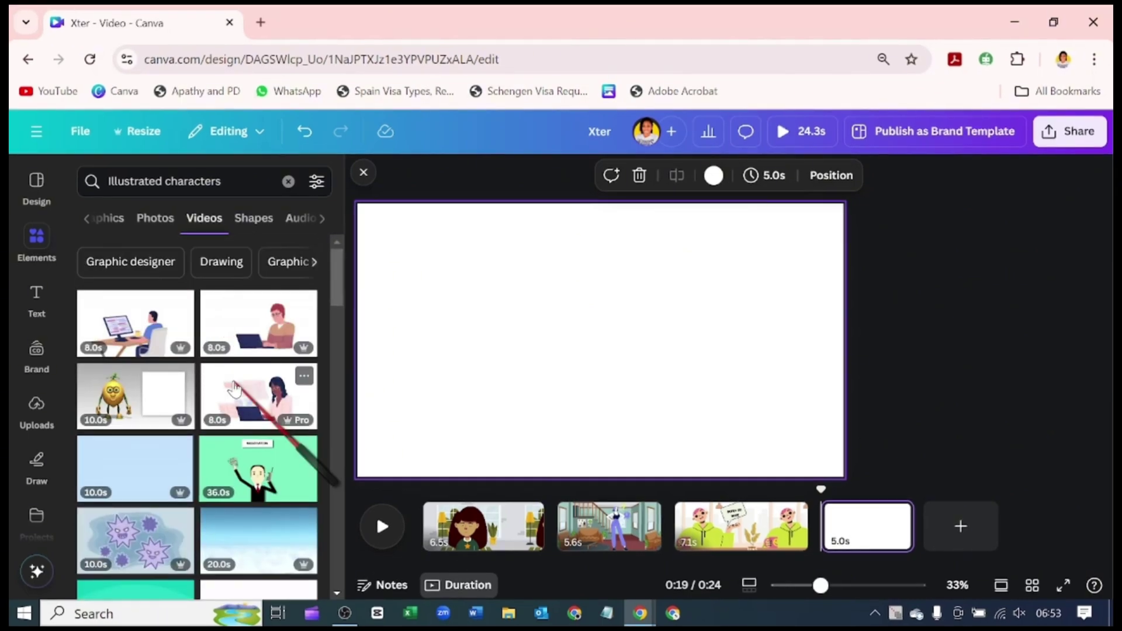
{"action": "left_click", "coordinate": [234, 388]}
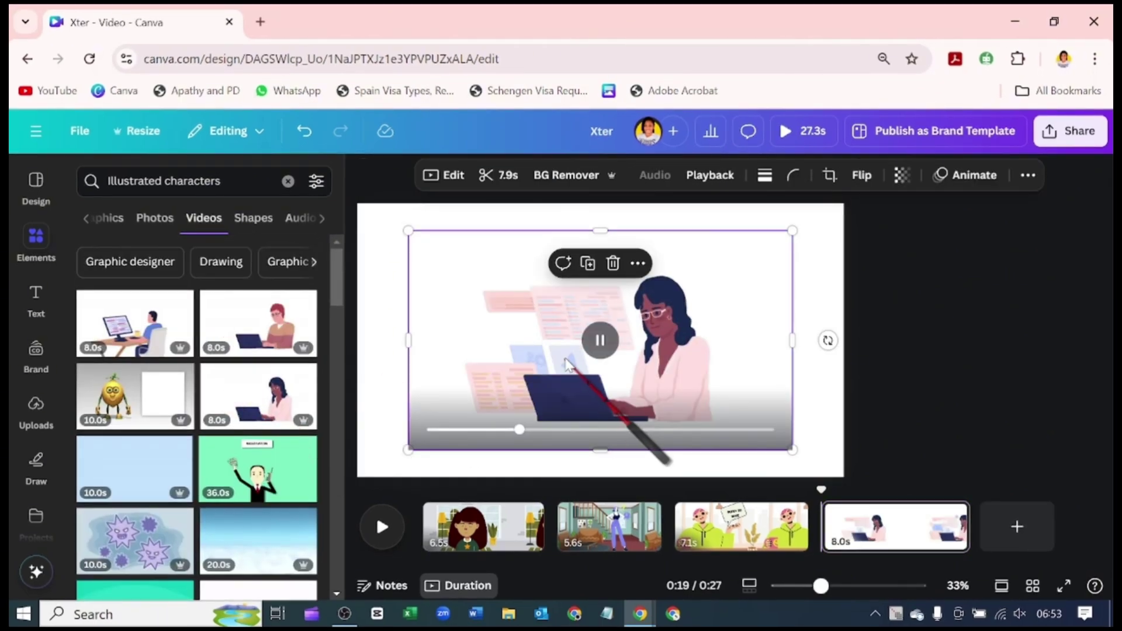
Set the laptop video's playback speed to 2x.
{"action": "right_click", "coordinate": [626, 338]}
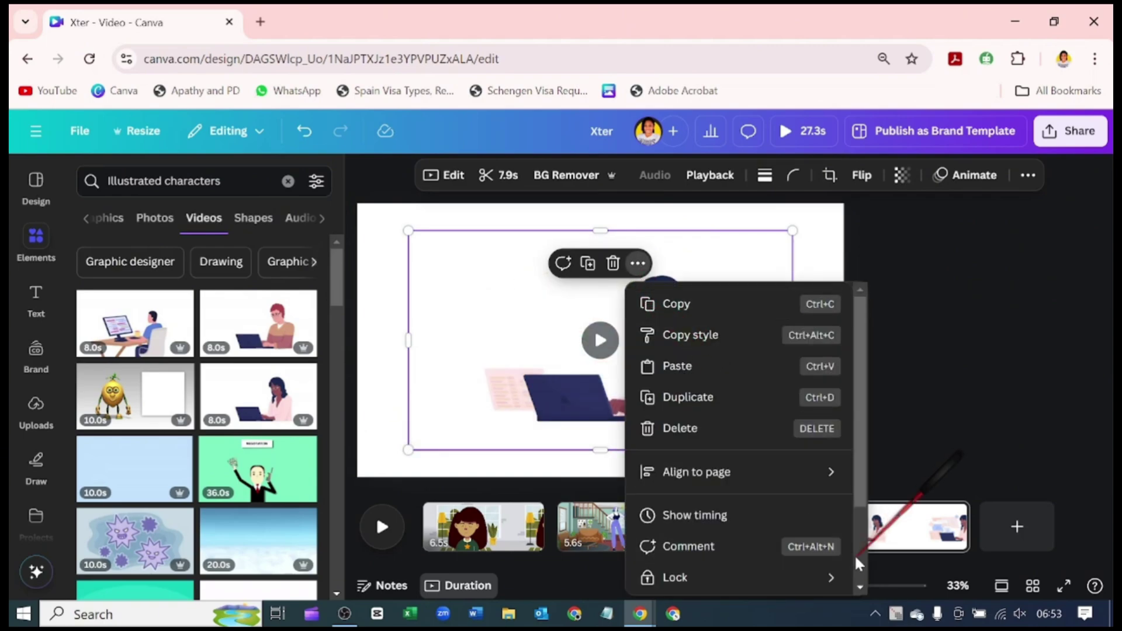
{"action": "left_click", "coordinate": [649, 480]}
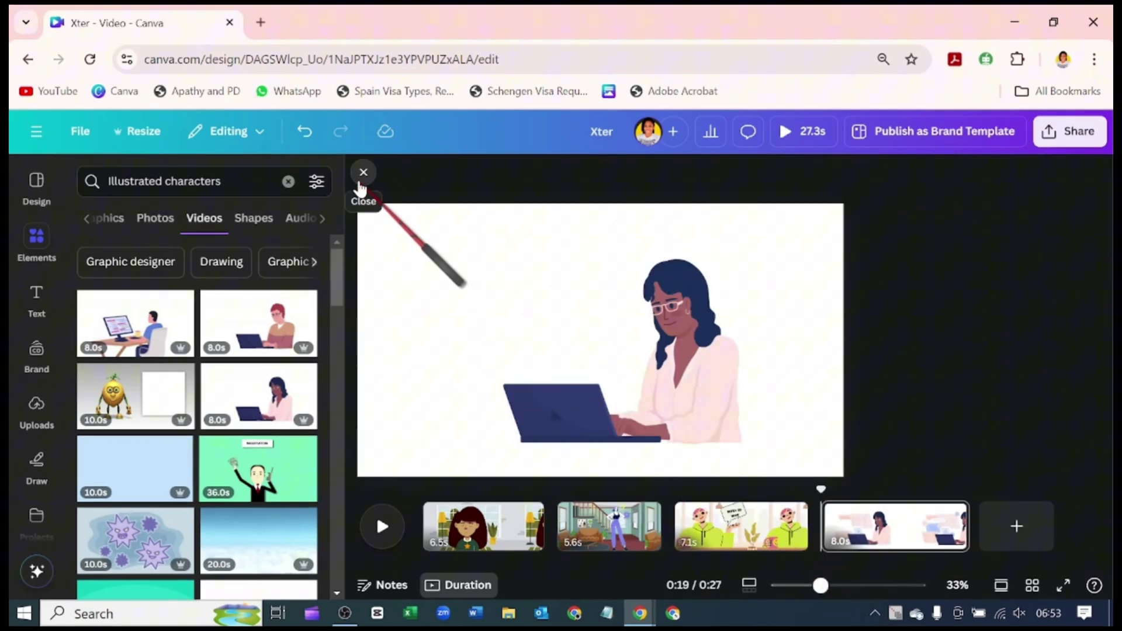
{"action": "left_click", "coordinate": [363, 181]}
{"action": "left_click", "coordinate": [586, 339]}
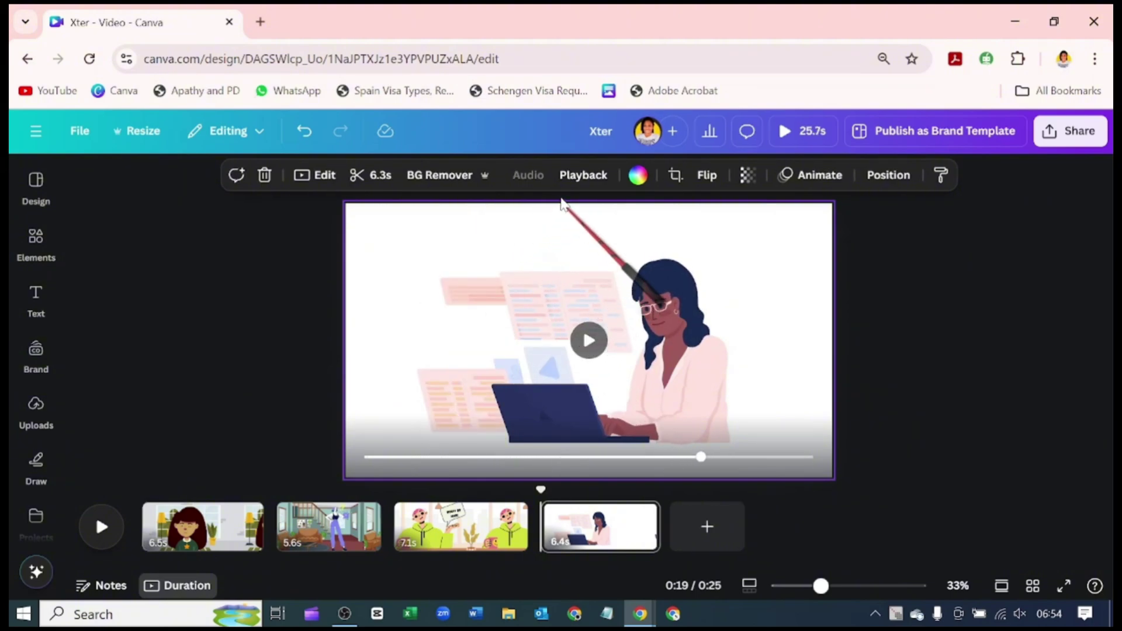
{"action": "left_click", "coordinate": [572, 179]}
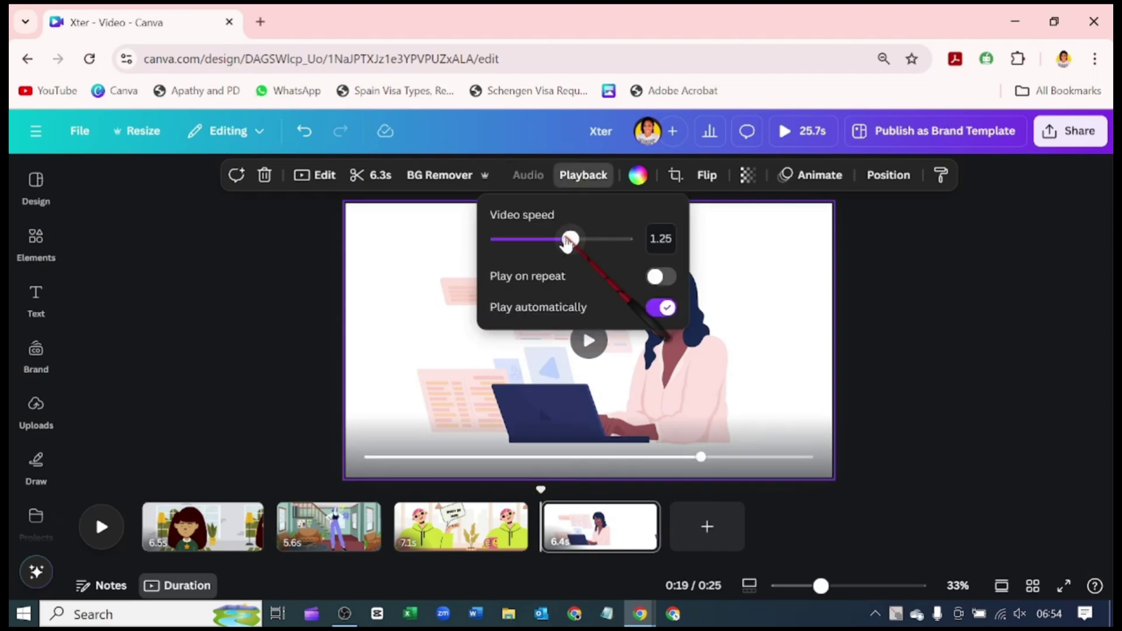
{"action": "left_click_drag", "start_coordinate": [567, 240], "coordinate": [624, 239]}
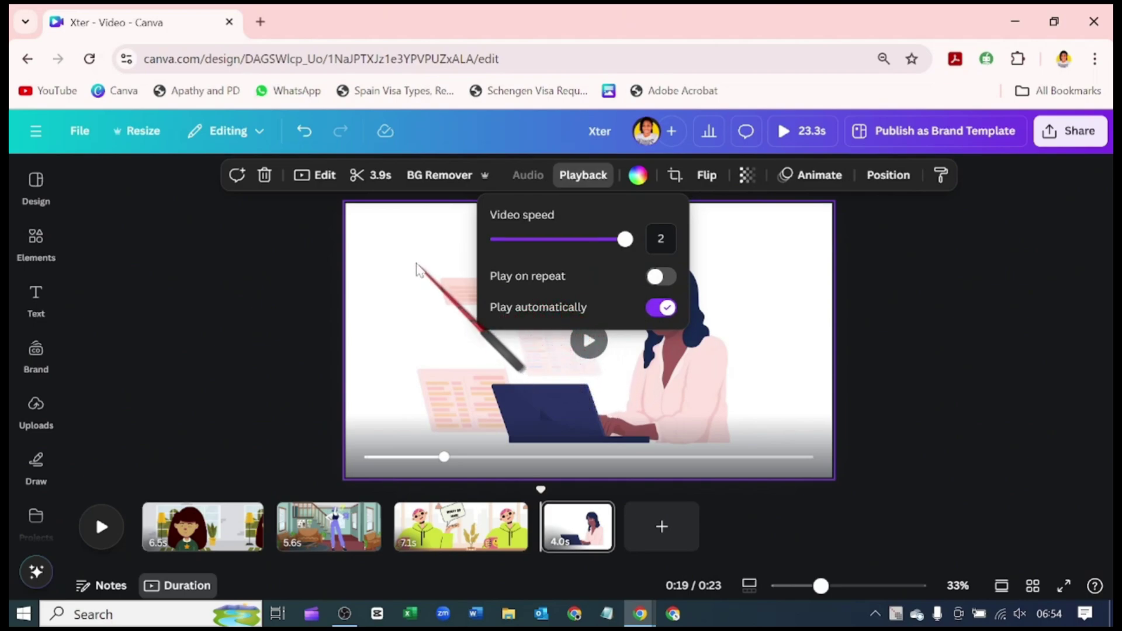
Trim the laptop video down to 1.9 seconds.
{"action": "left_click", "coordinate": [370, 174]}
{"action": "left_click_drag", "start_coordinate": [1014, 175], "coordinate": [689, 187]}
{"action": "left_click", "coordinate": [1044, 176]}
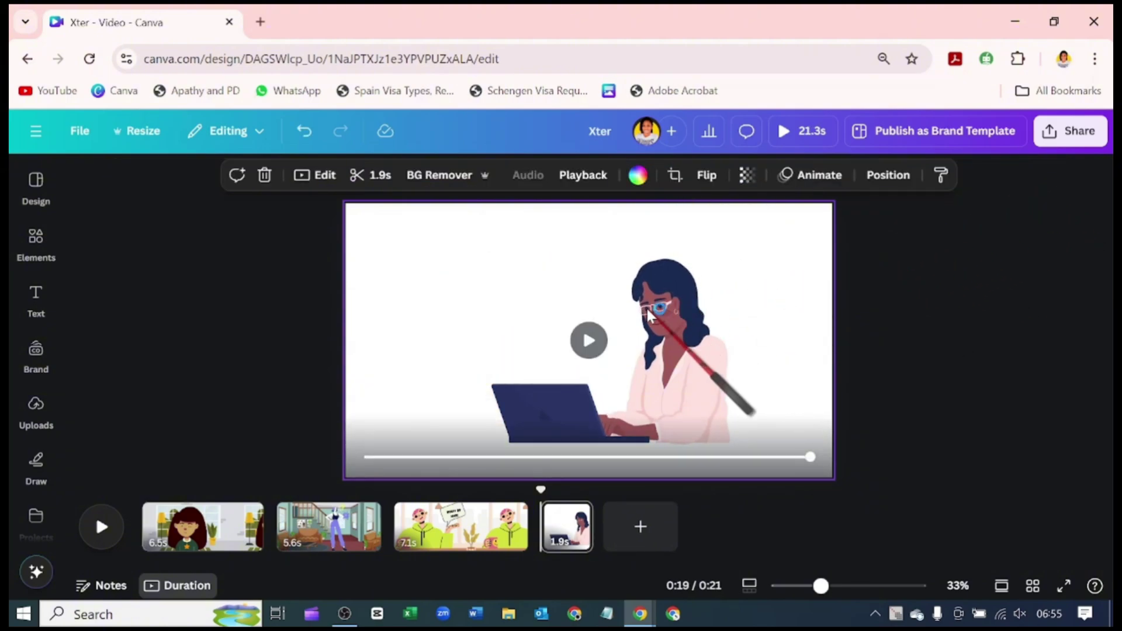
Select the first scene, the girl's page.
{"action": "left_click", "coordinate": [210, 533]}
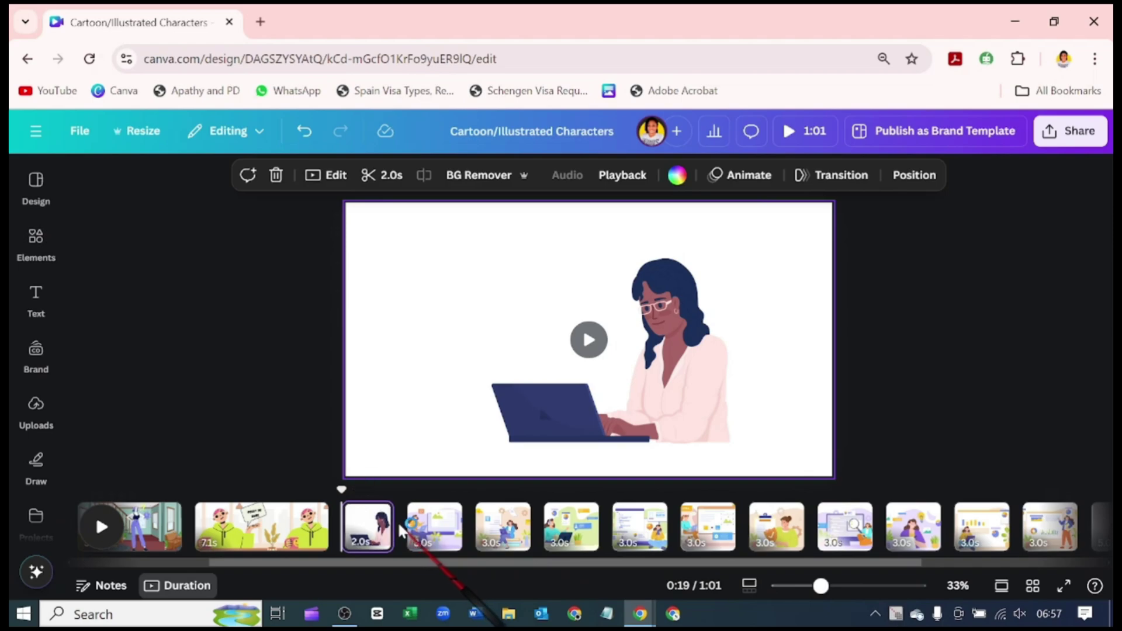
{"action": "left_click", "coordinate": [507, 534]}
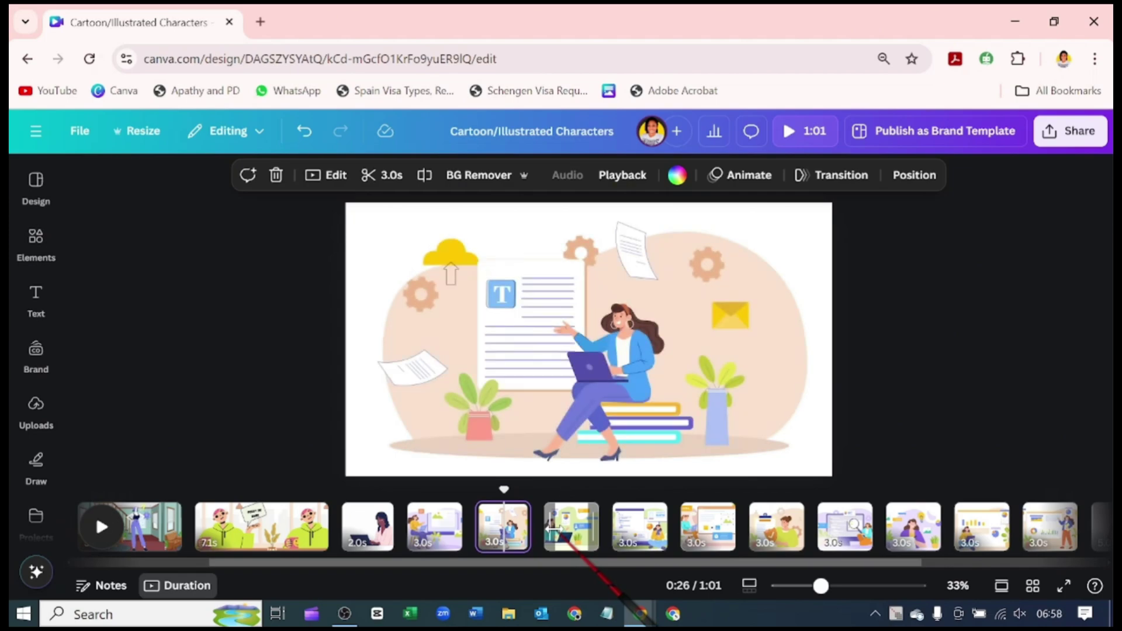
{"action": "left_click", "coordinate": [369, 535]}
{"action": "left_click_drag", "start_coordinate": [388, 560], "coordinate": [300, 561]}
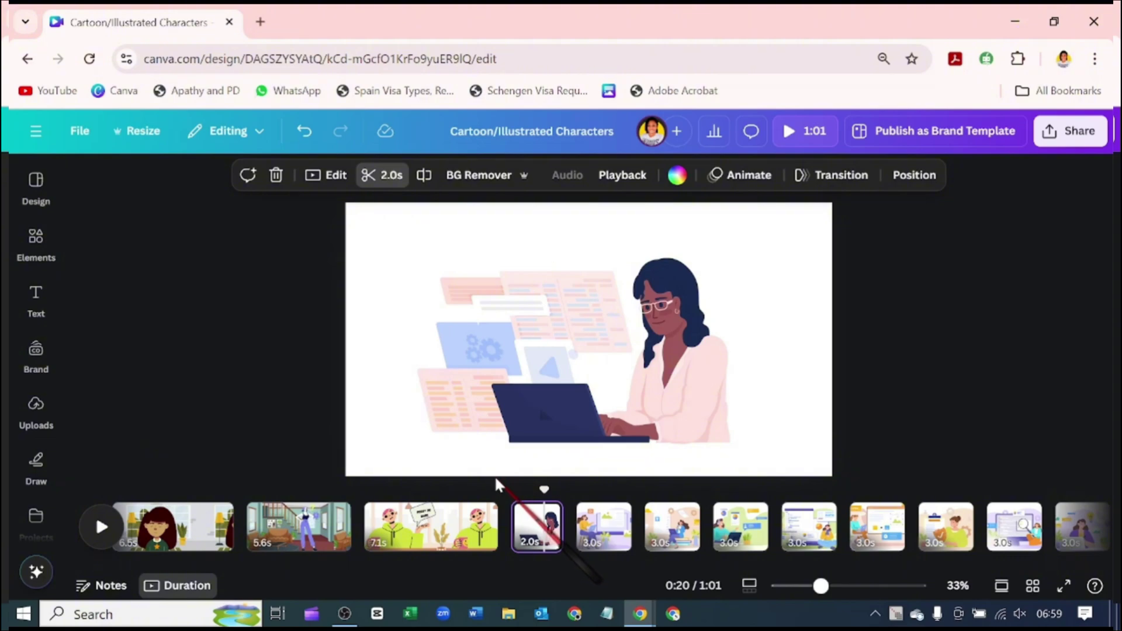
Drag along the page strip at the bottom of the y design.
{"action": "mouse_move", "coordinate": [506, 468]}
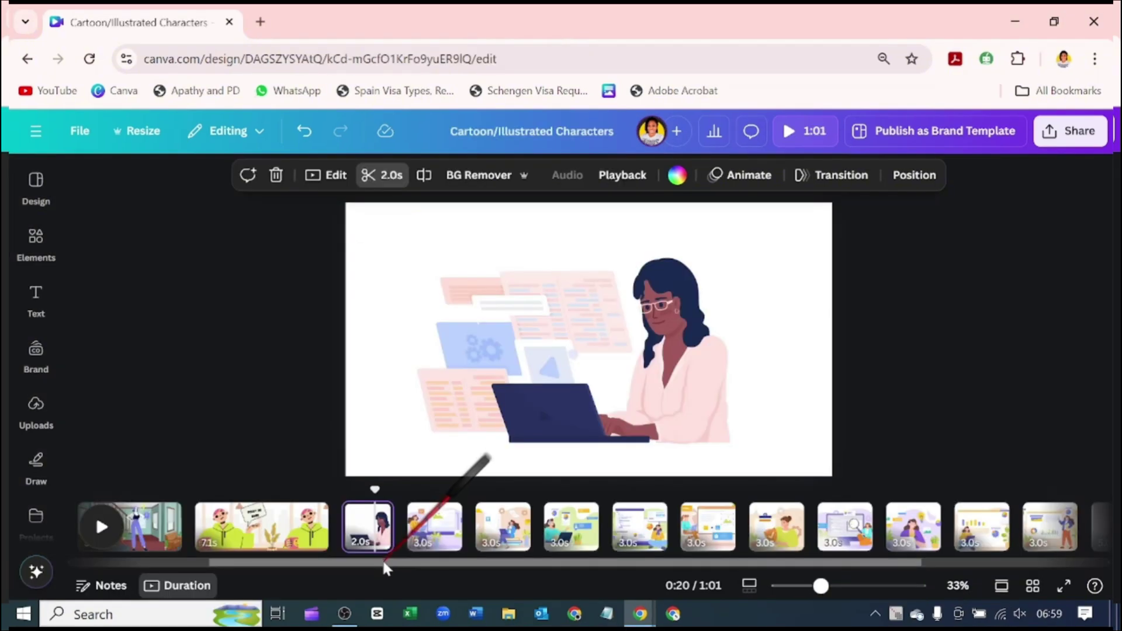
{"action": "left_click_drag", "start_coordinate": [382, 559], "coordinate": [315, 558]}
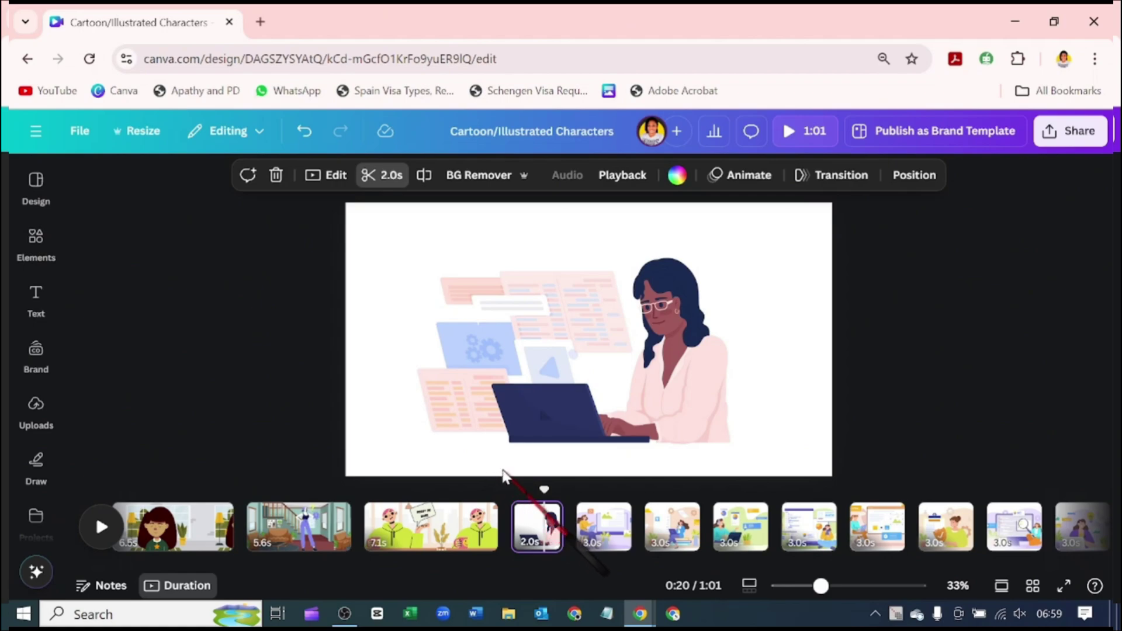
{"action": "mouse_move", "coordinate": [507, 471]}
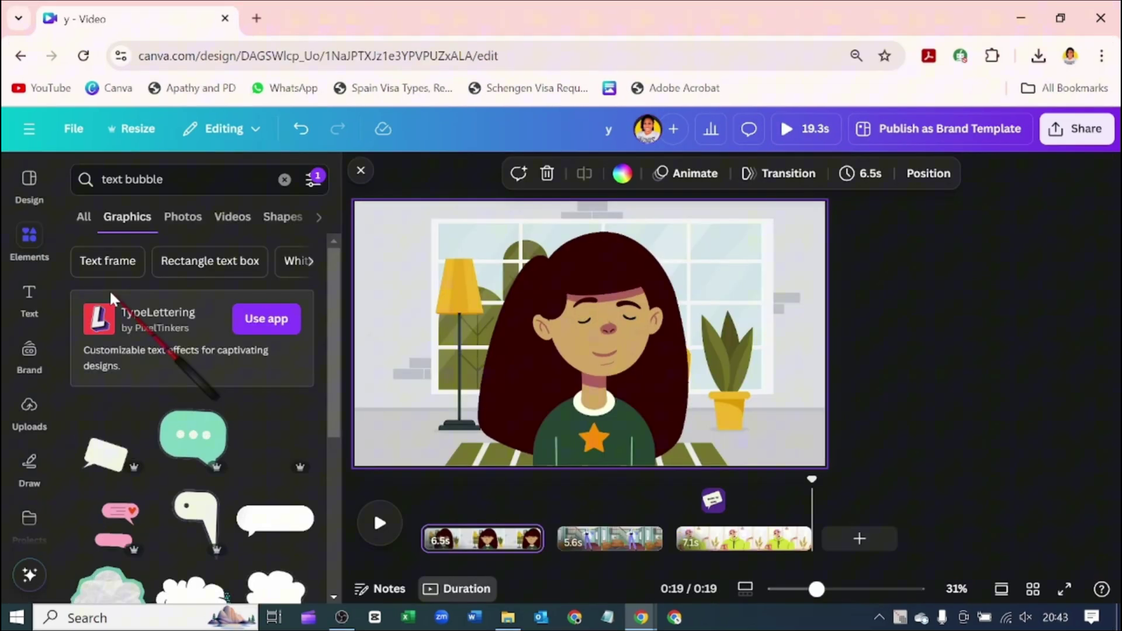